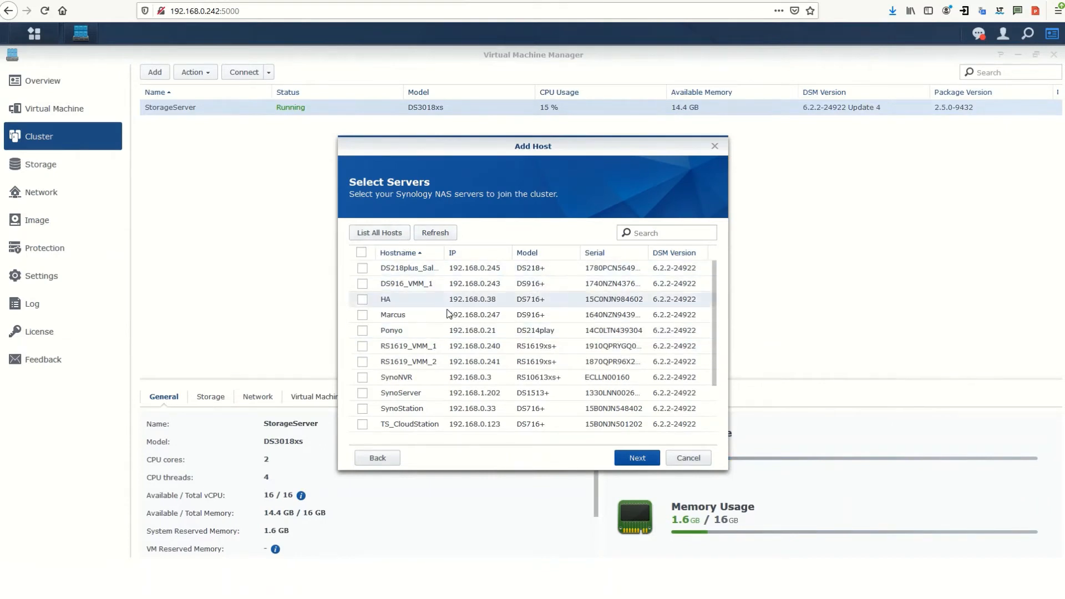
Sort available servers by IP and select RS1619_VMM_1, RS1619_VMM_2, DS916_VMM_1 and DS218plus_Sales
left_click(485, 255)
scroll(481, 355, "down", 1)
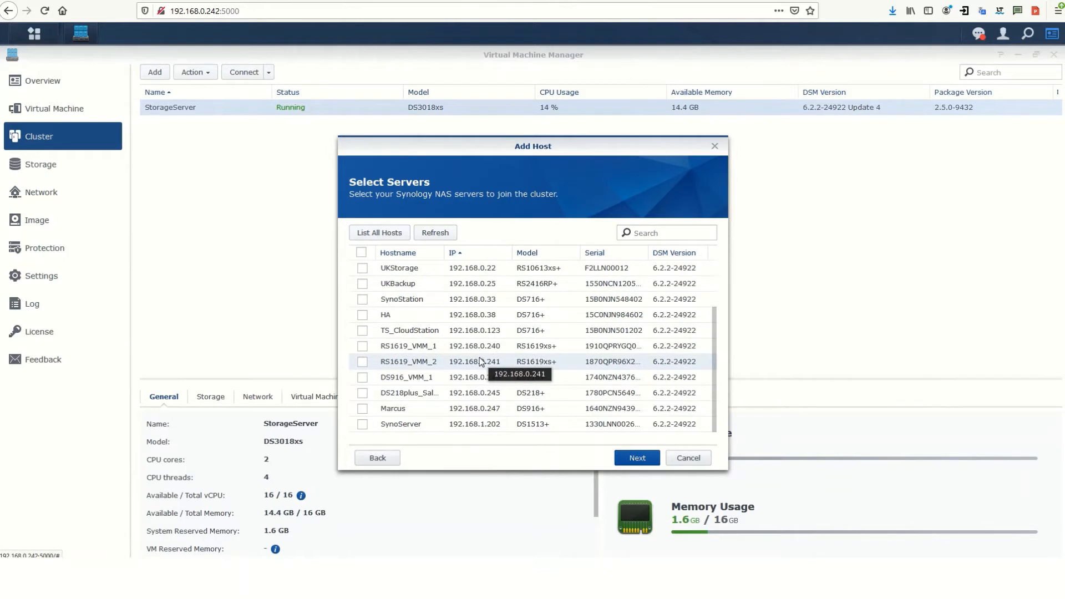
left_click(364, 346)
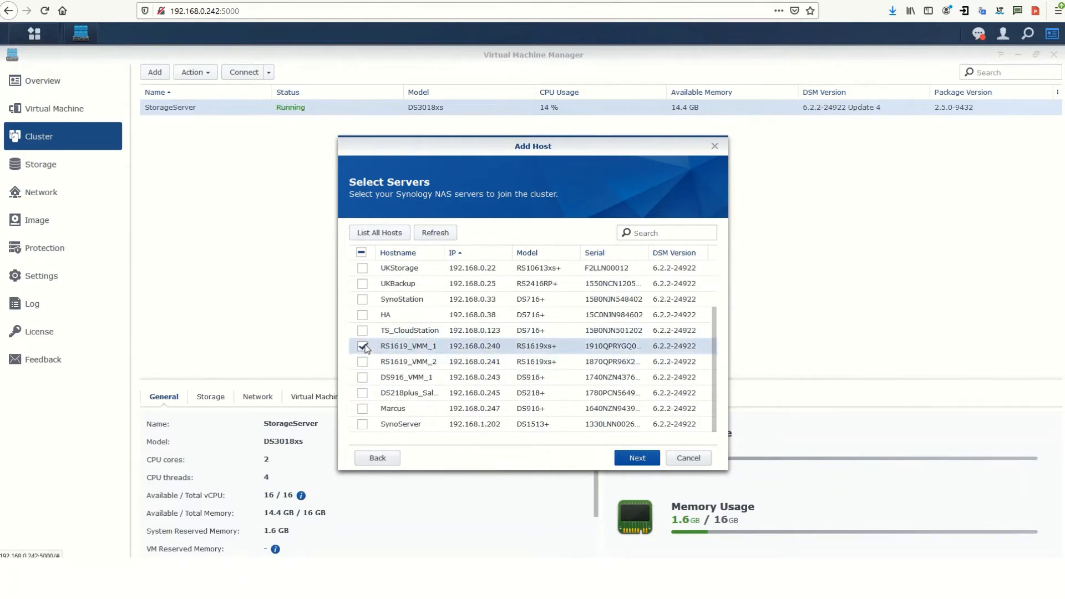
left_click(363, 361)
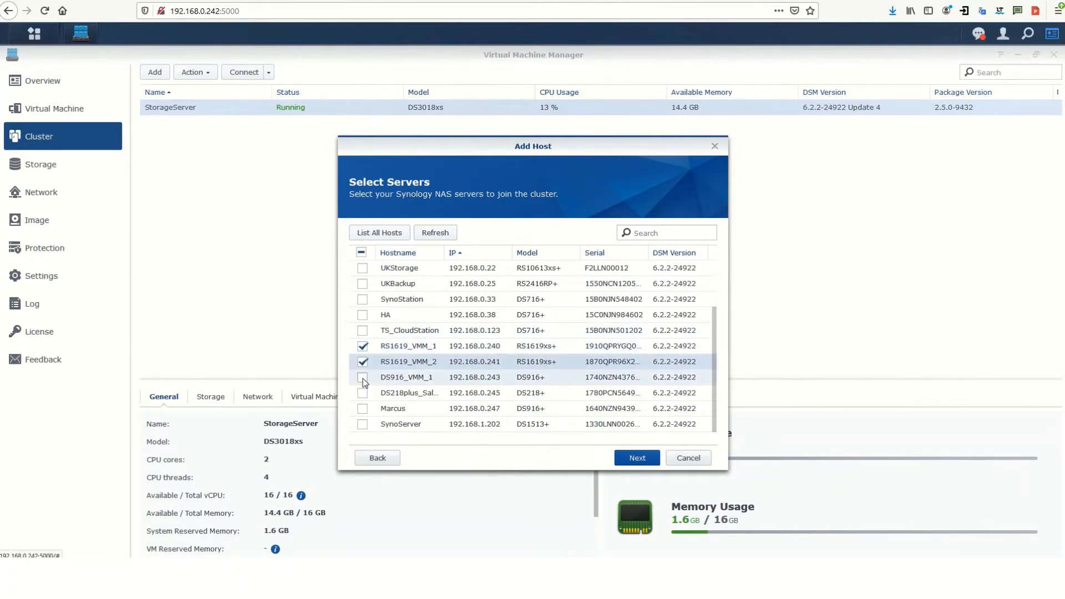
left_click(363, 378)
left_click(363, 394)
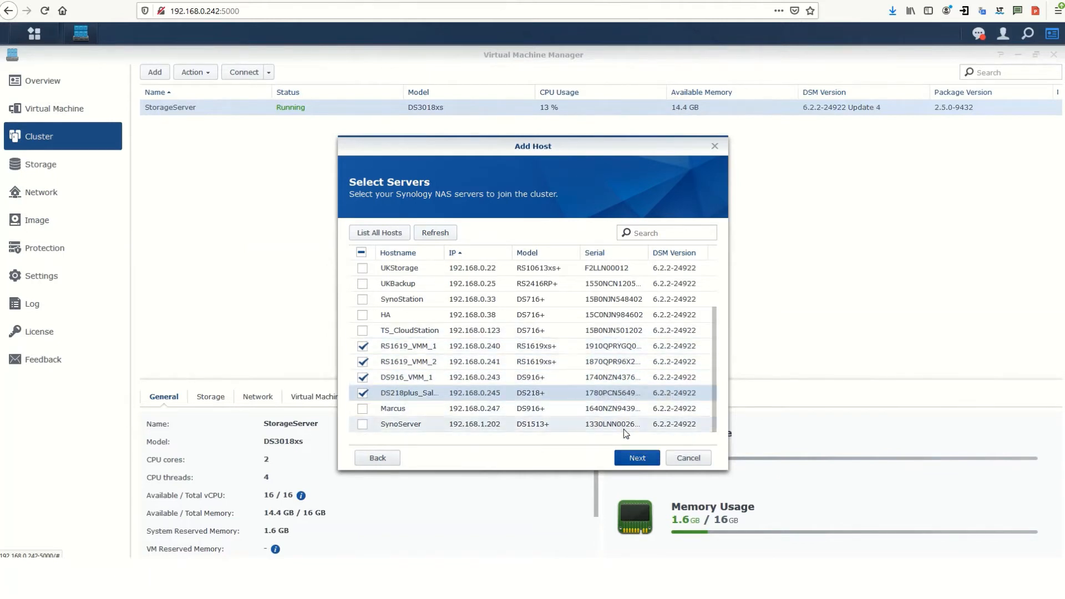
Enter the admin user name and password, pass the status check, and apply the summary
left_click(637, 458)
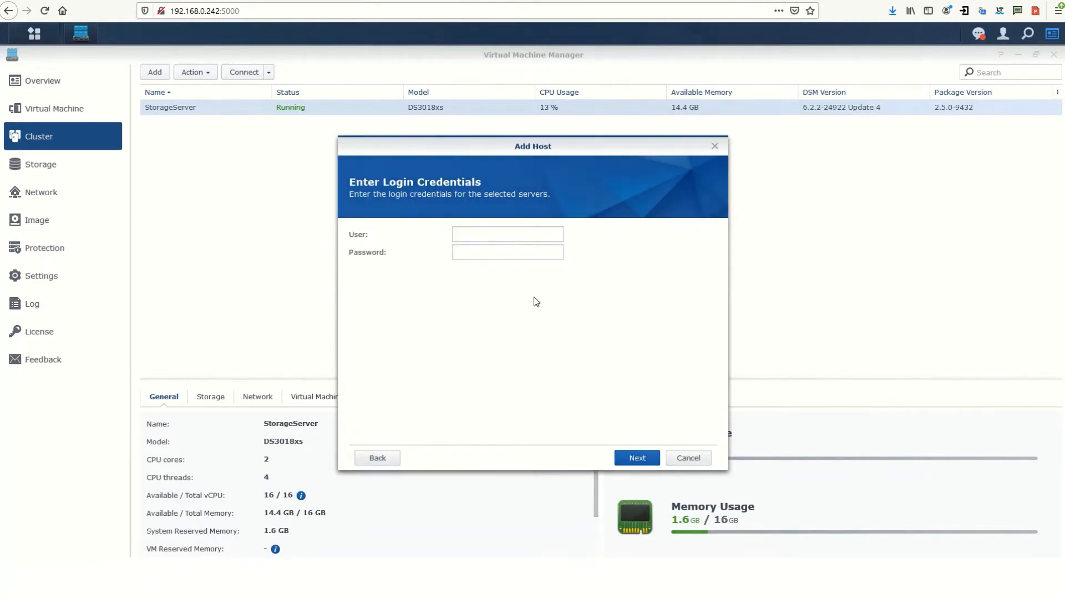
left_click(498, 239)
type("admin")
key("Tab")
type("••••")
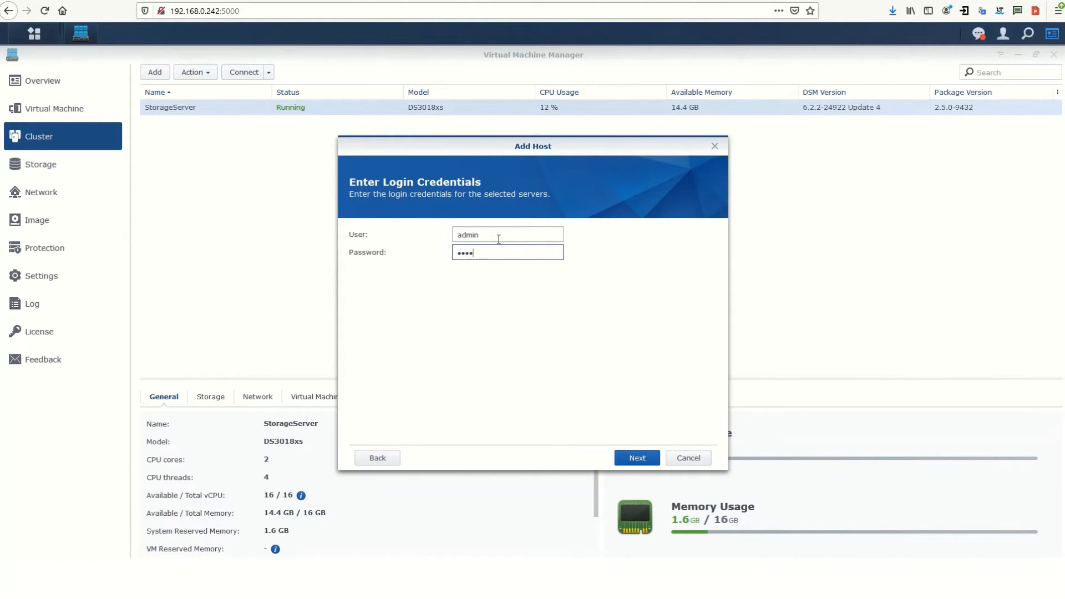
type("••••")
left_click(635, 458)
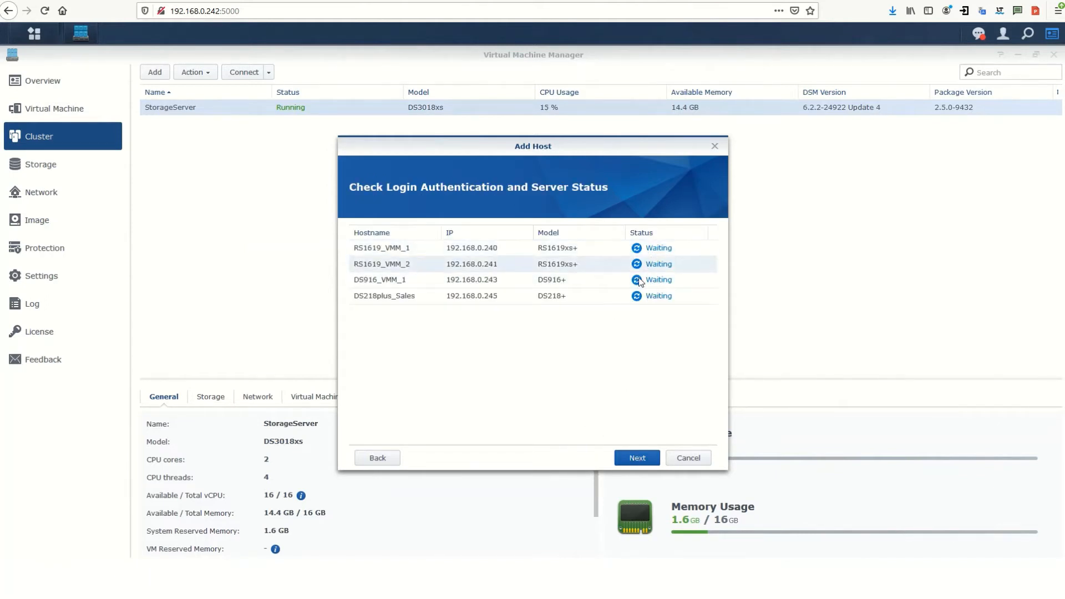
left_click(638, 458)
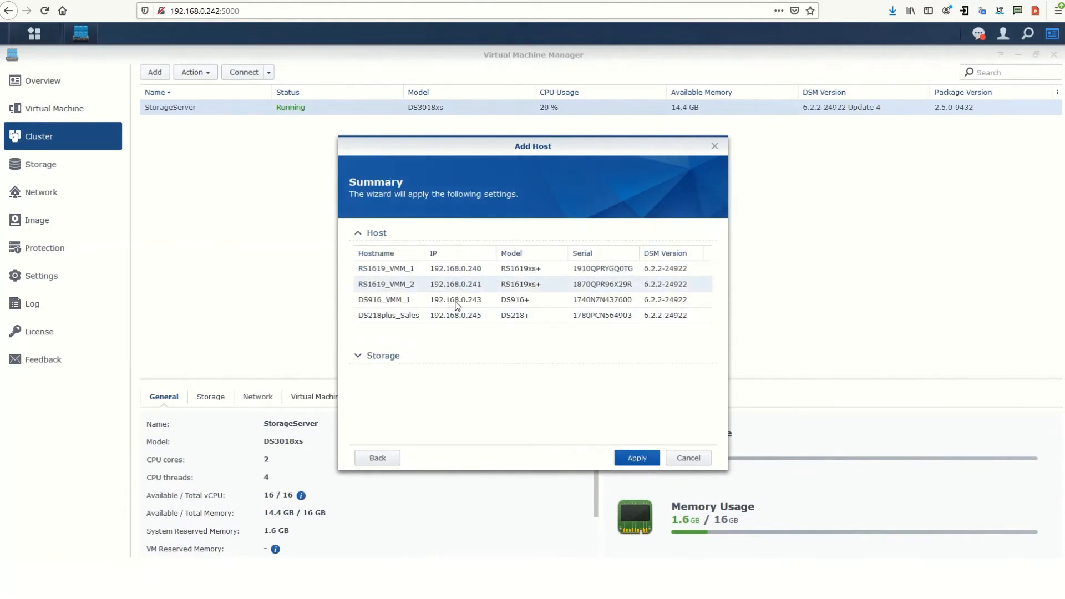
left_click(633, 458)
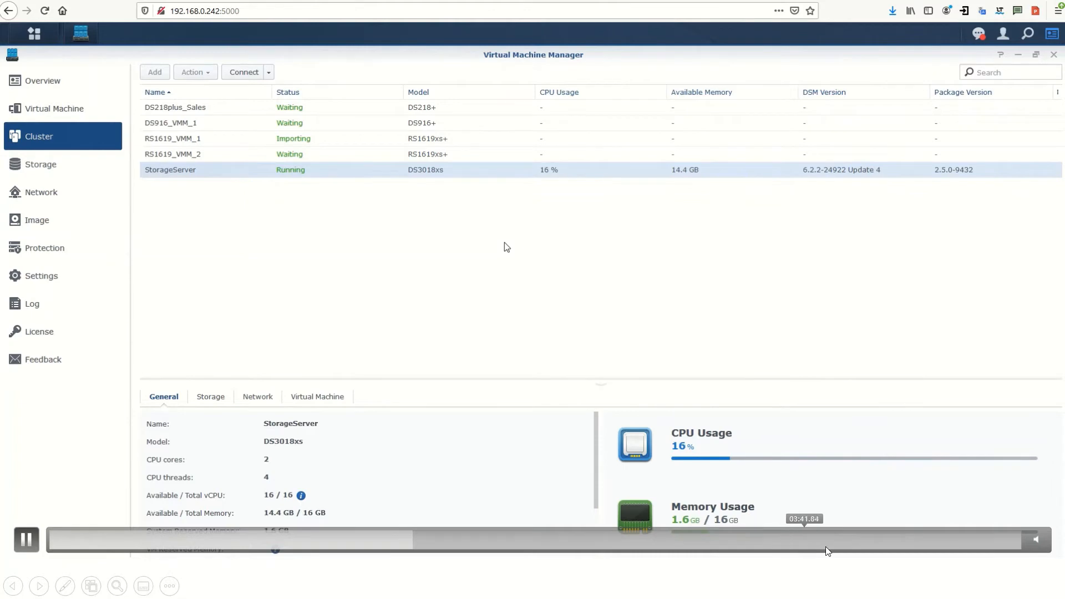
Wait for the four hosts to import, then view VM_Network healthy across all 5 hosts
left_click(911, 547)
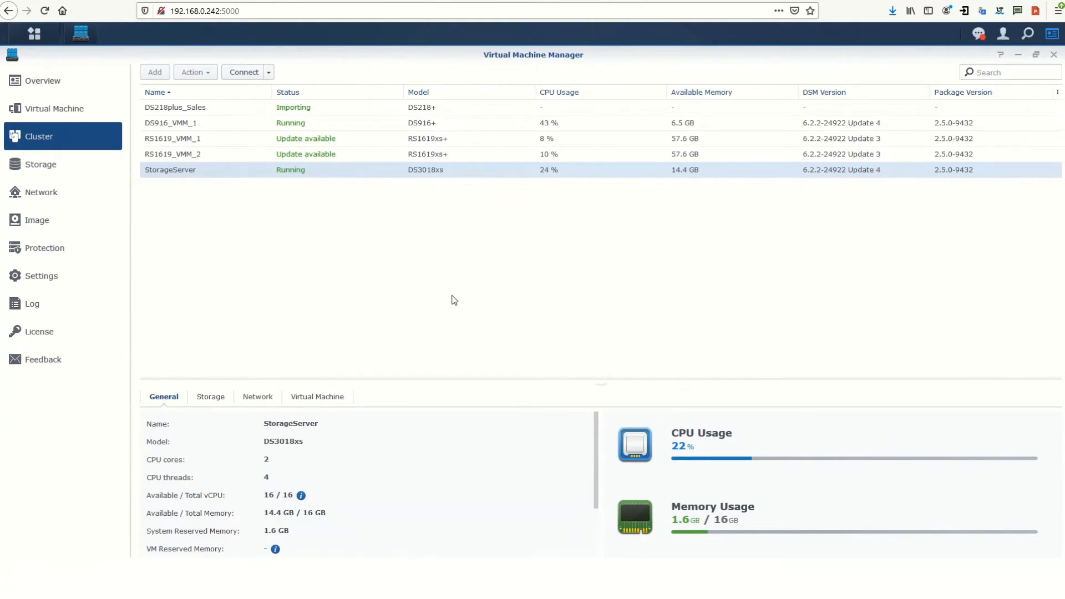
mouse_move(1023, 295)
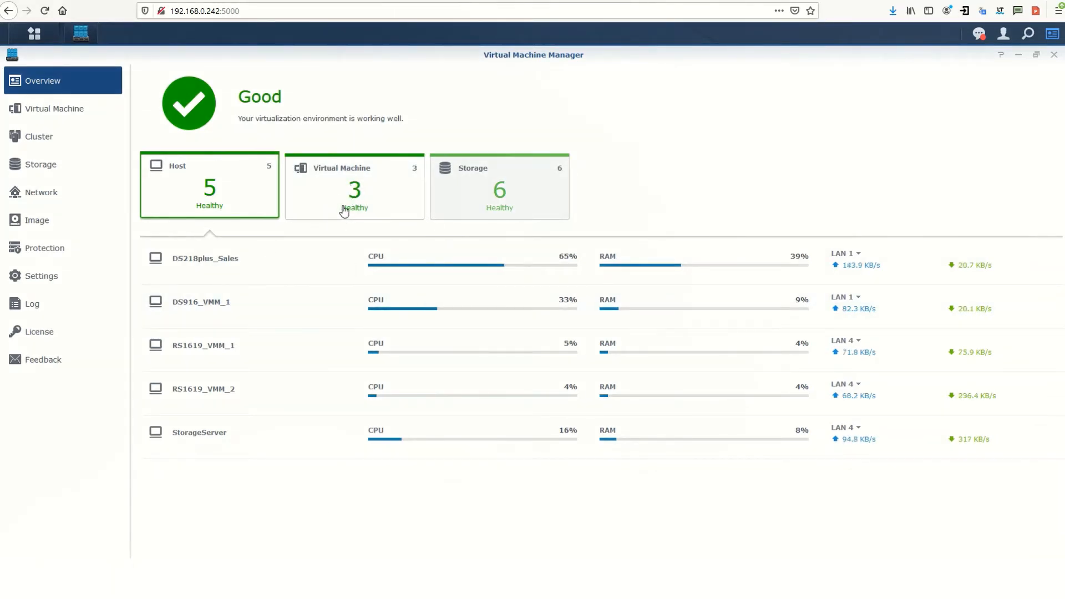
left_click(37, 195)
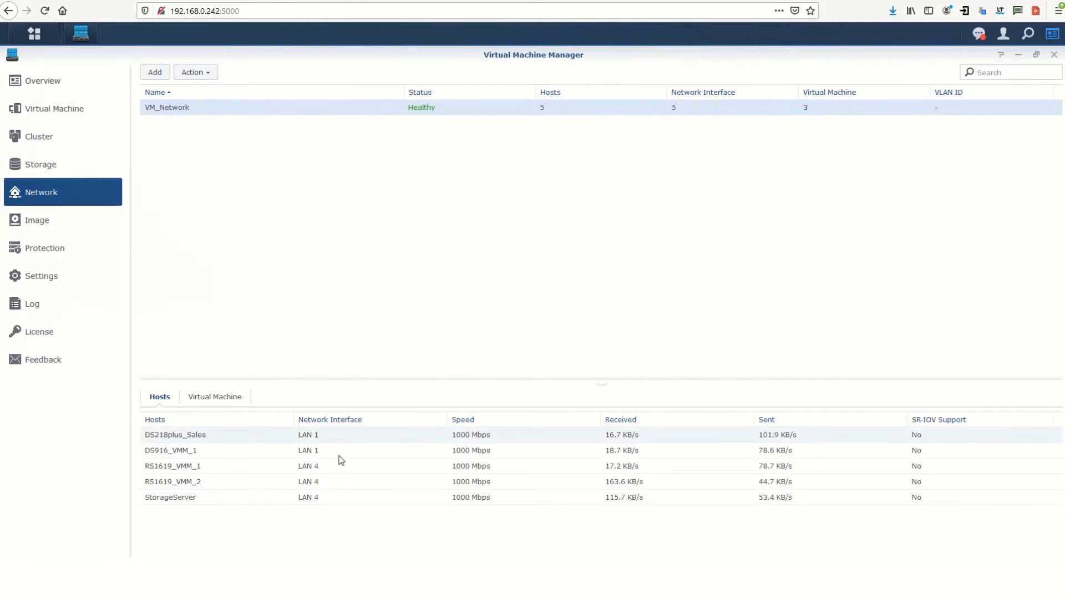
Review VM_Network's ticked LAN ports on every host and close its settings without changes
left_click(192, 73)
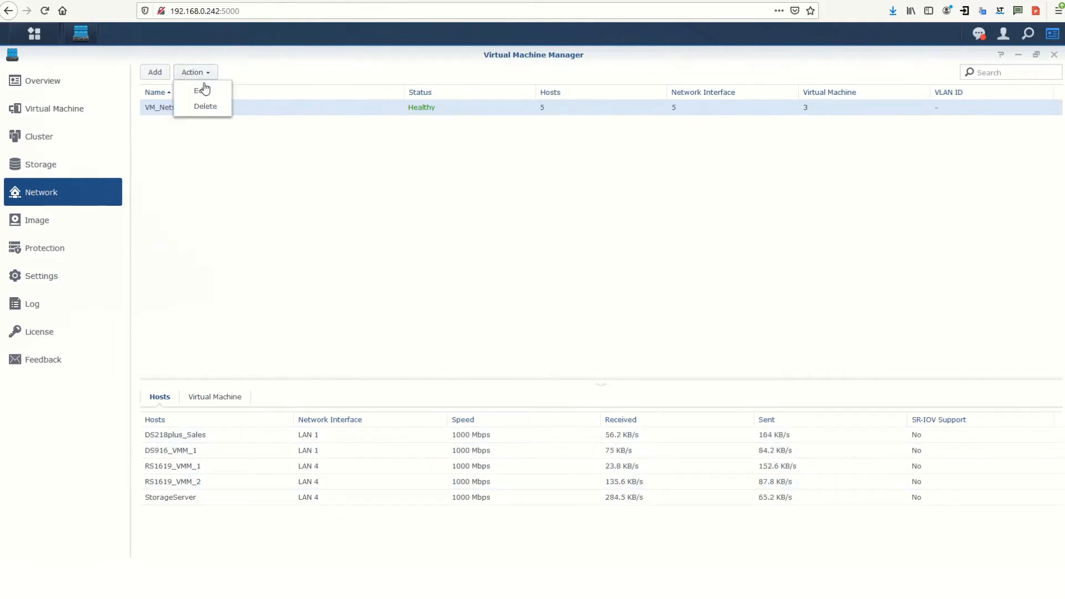
left_click(211, 93)
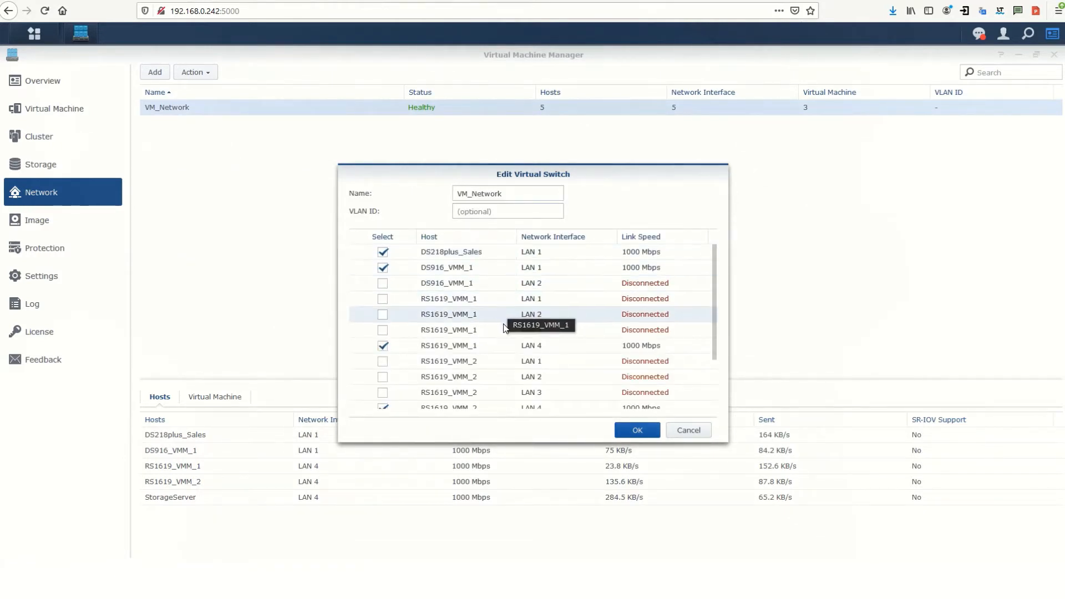
scroll(511, 335, "down", 3)
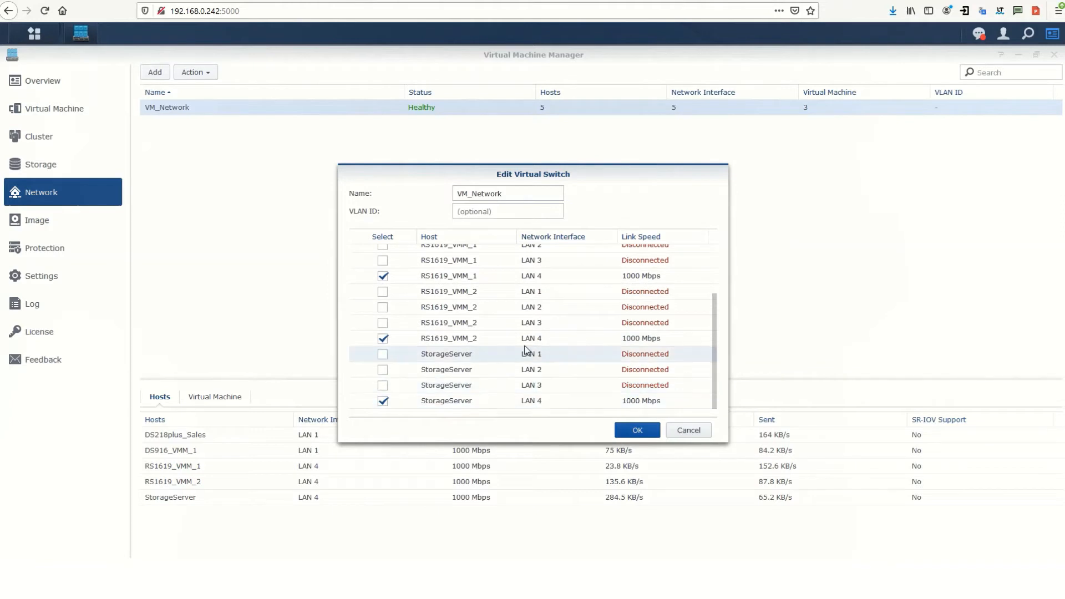
scroll(524, 328, "up", 3)
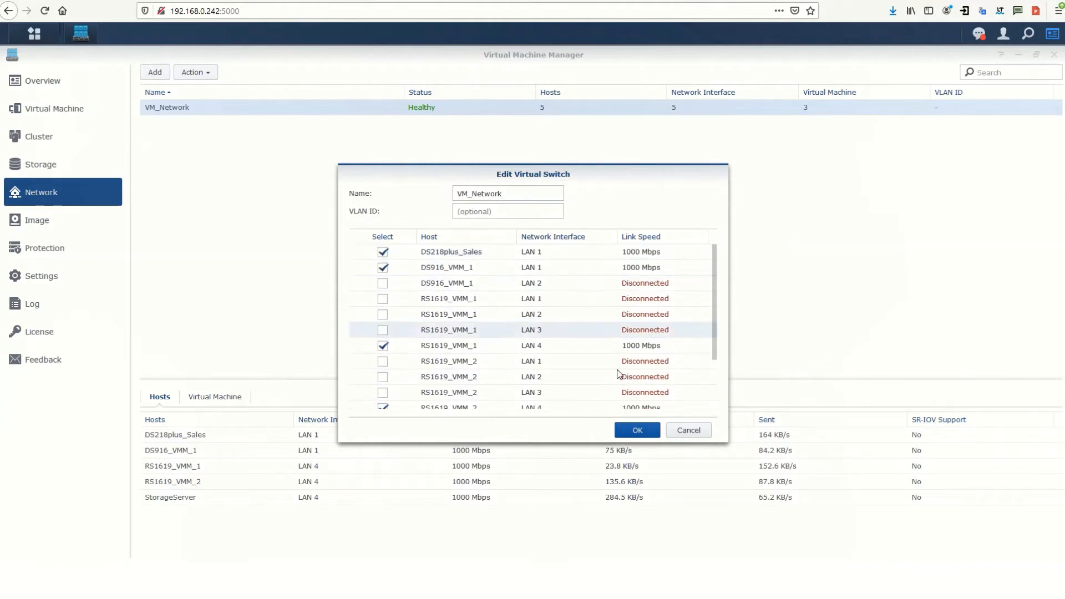
left_click(646, 437)
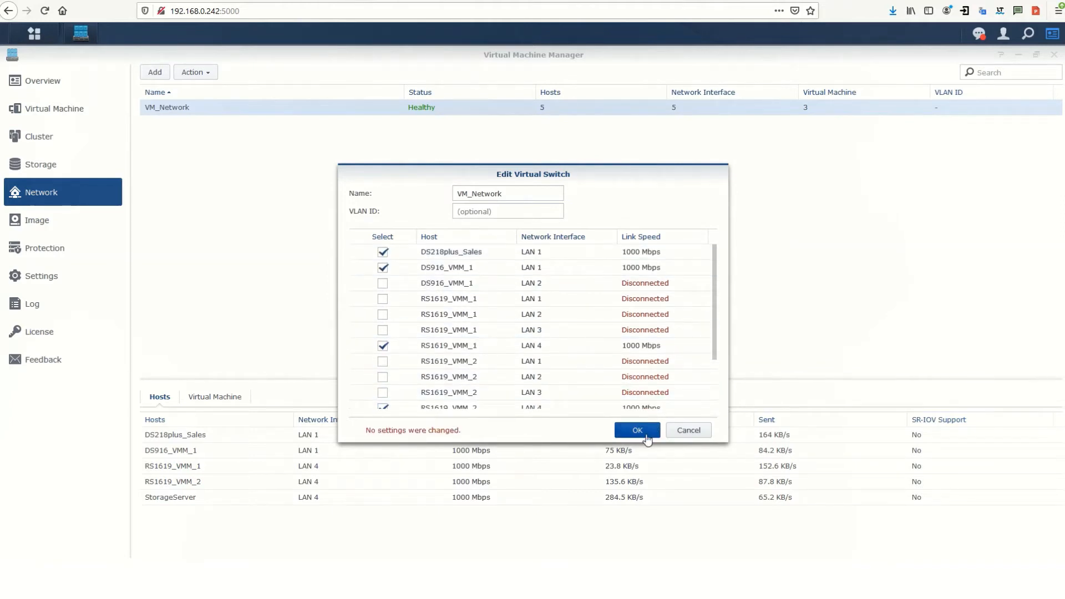
left_click(683, 432)
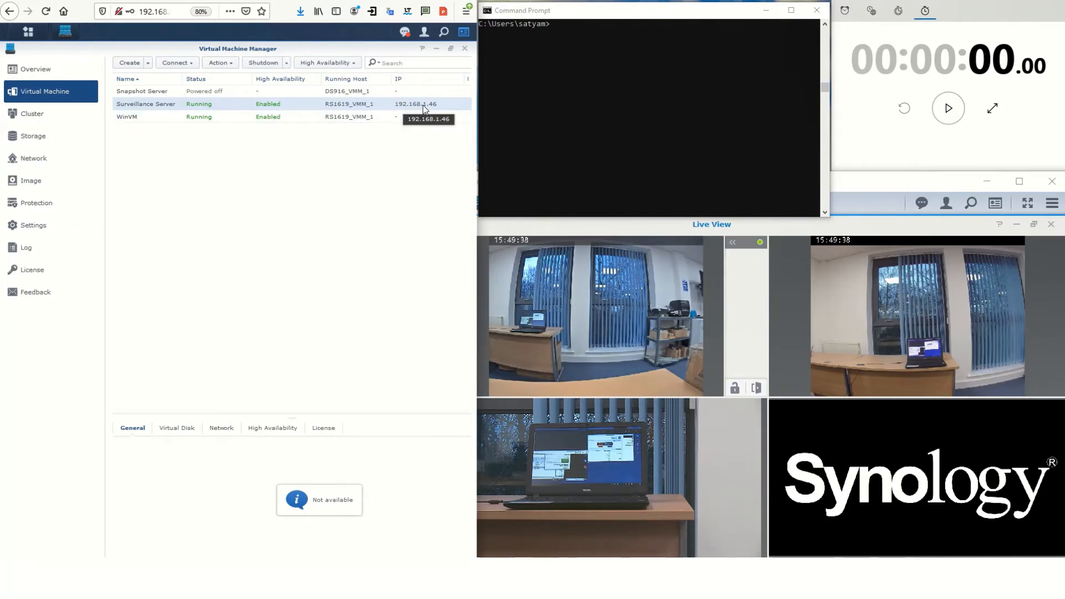
Run 'ping -t 192.168.1.46' in Command Prompt to continuously ping the Surveillance Server
left_click(616, 225)
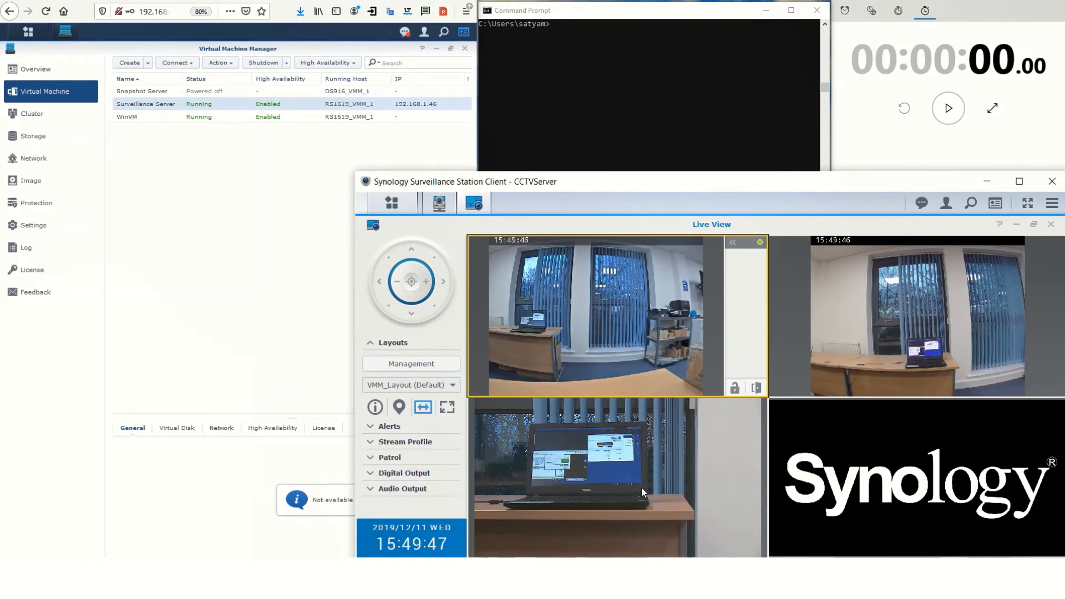
mouse_move(670, 351)
left_click(630, 120)
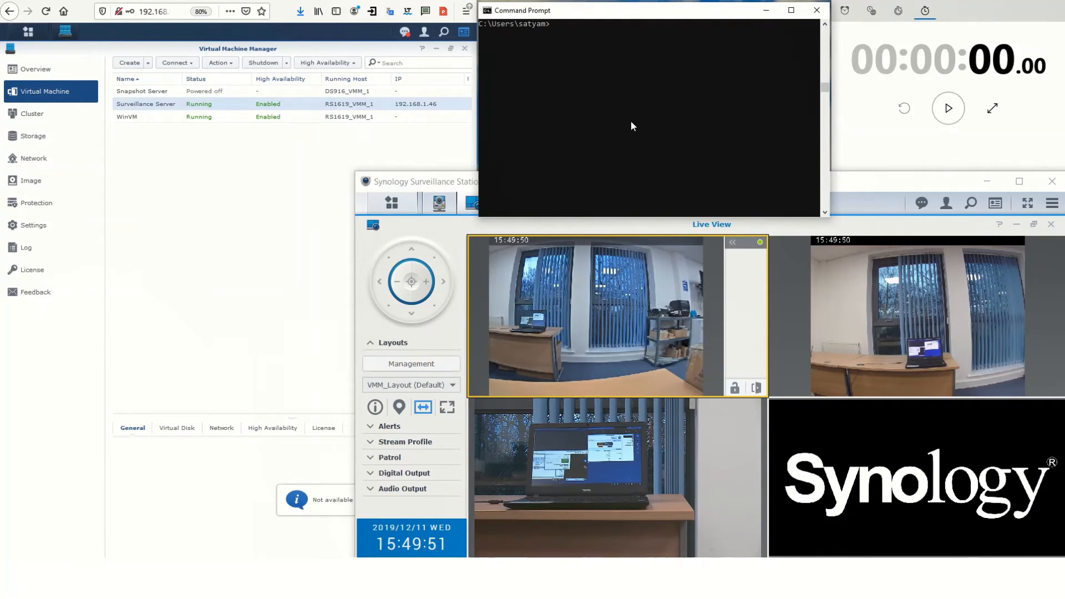
type("ping -t 192.168.1.46")
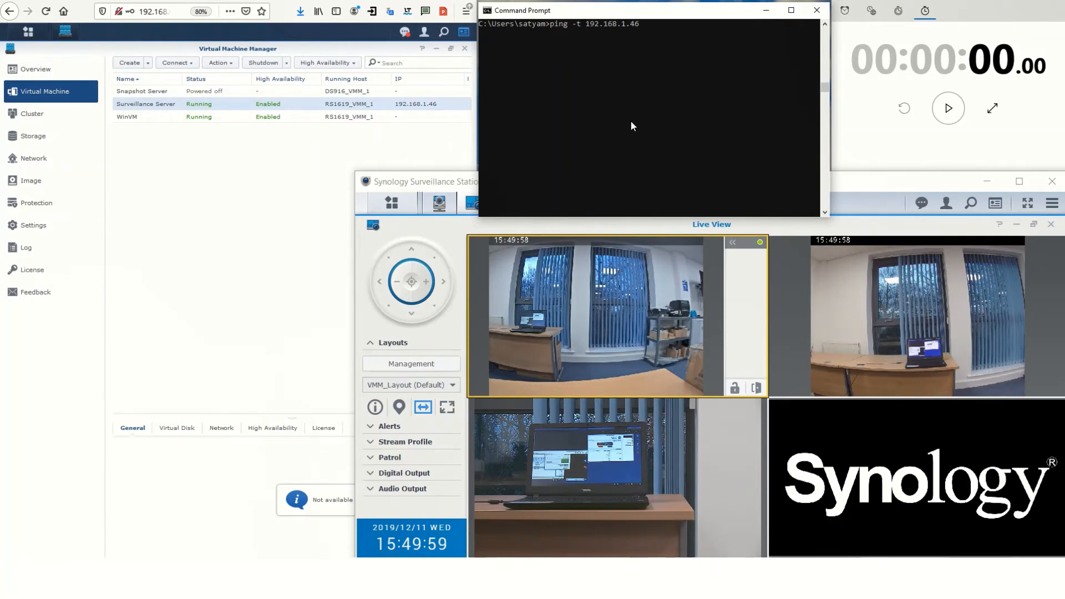
key("Return")
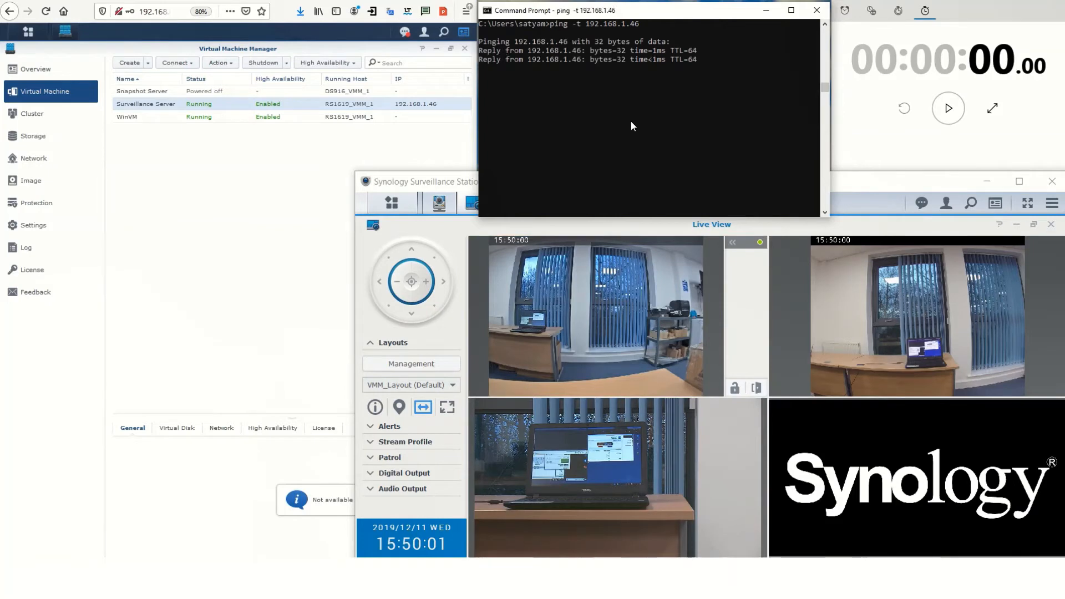
left_click(242, 162)
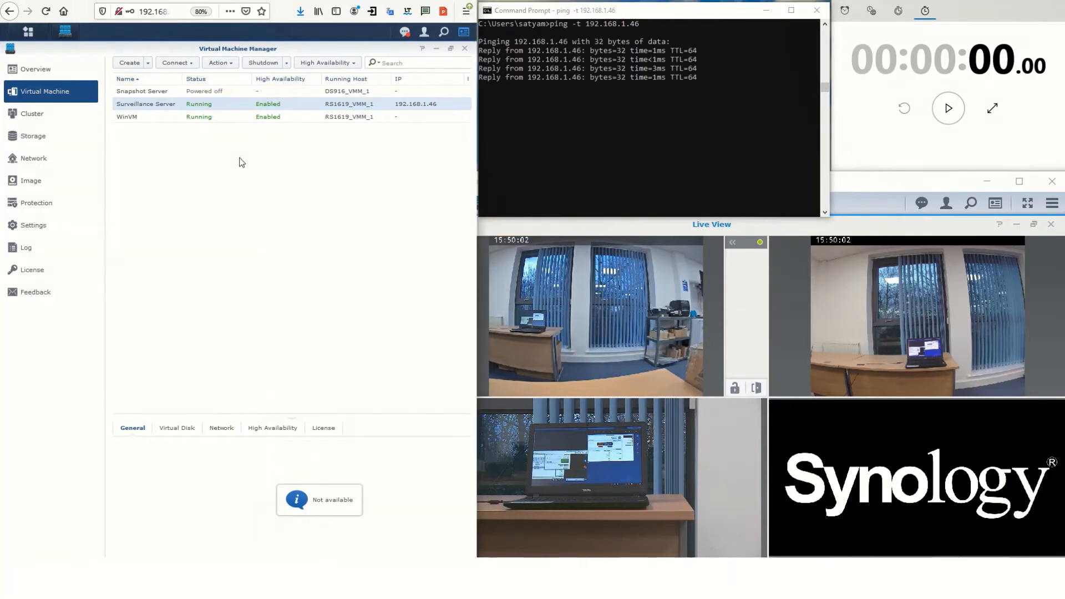
left_click(219, 63)
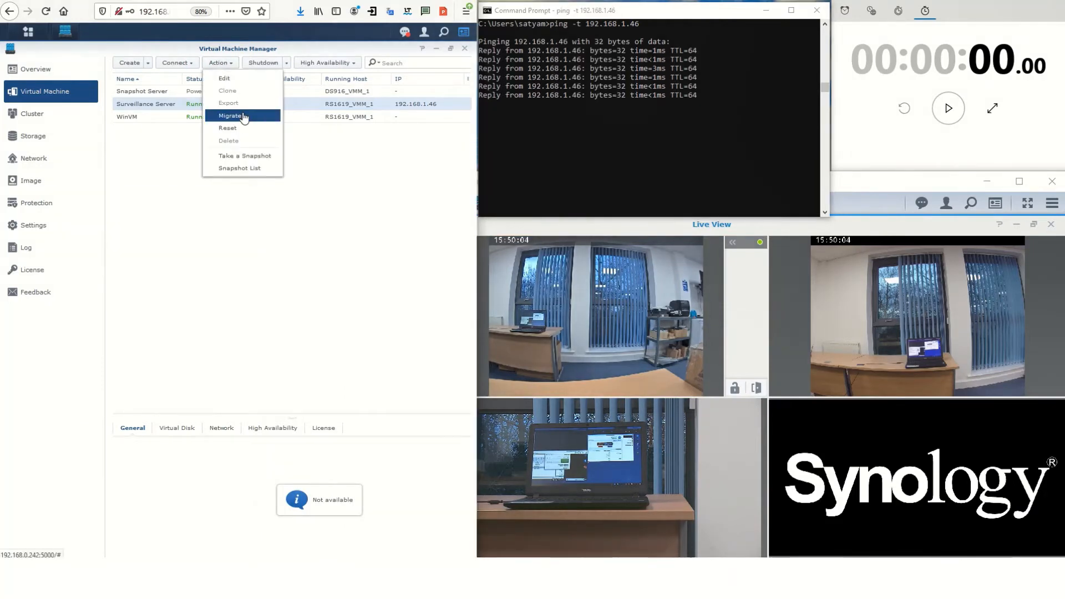
Migrate Surveillance Server to RS1619_VMM_2 with Change Running Host and start the stopwatch
left_click(243, 117)
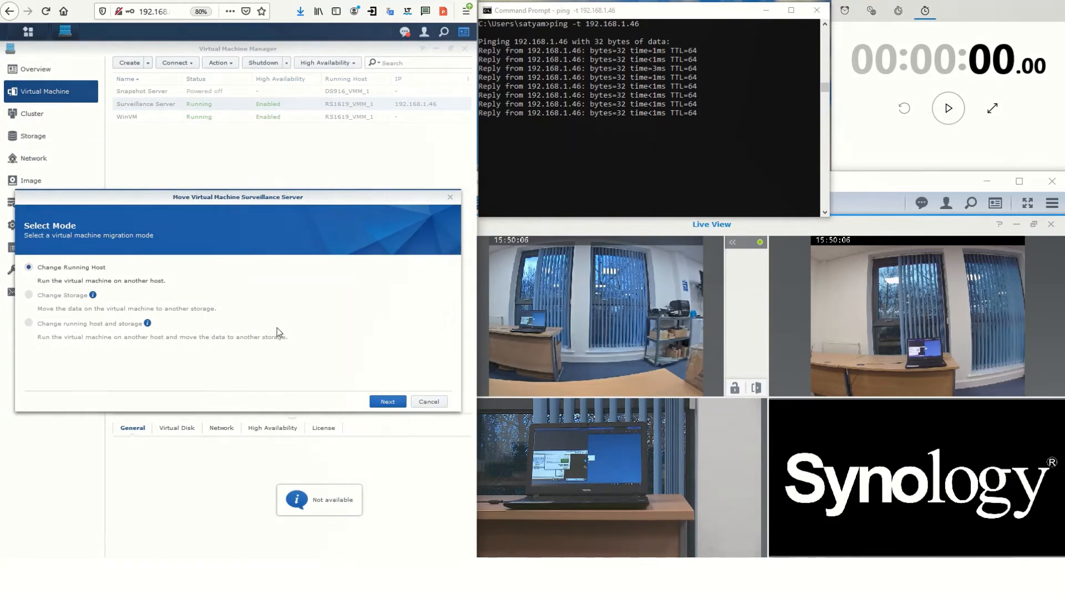
left_click(388, 401)
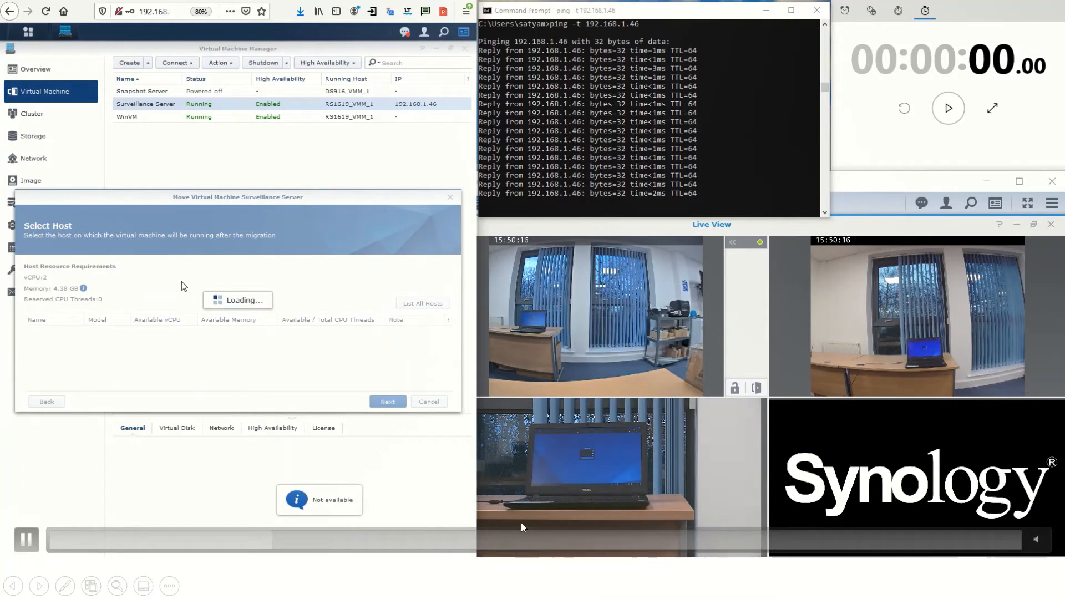
left_click(588, 550)
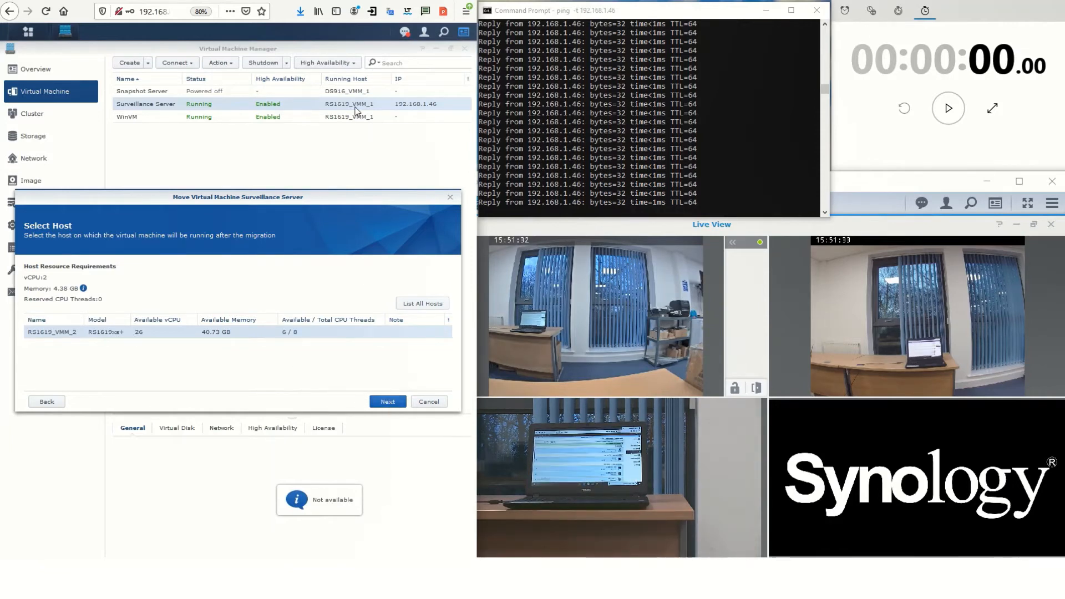
left_click(388, 401)
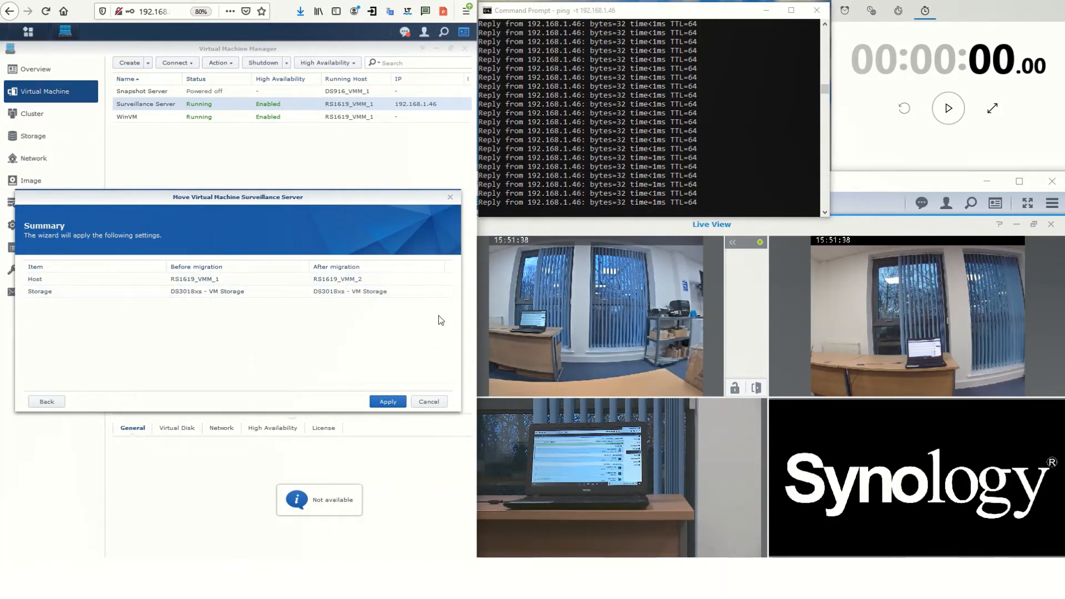
left_click(389, 403)
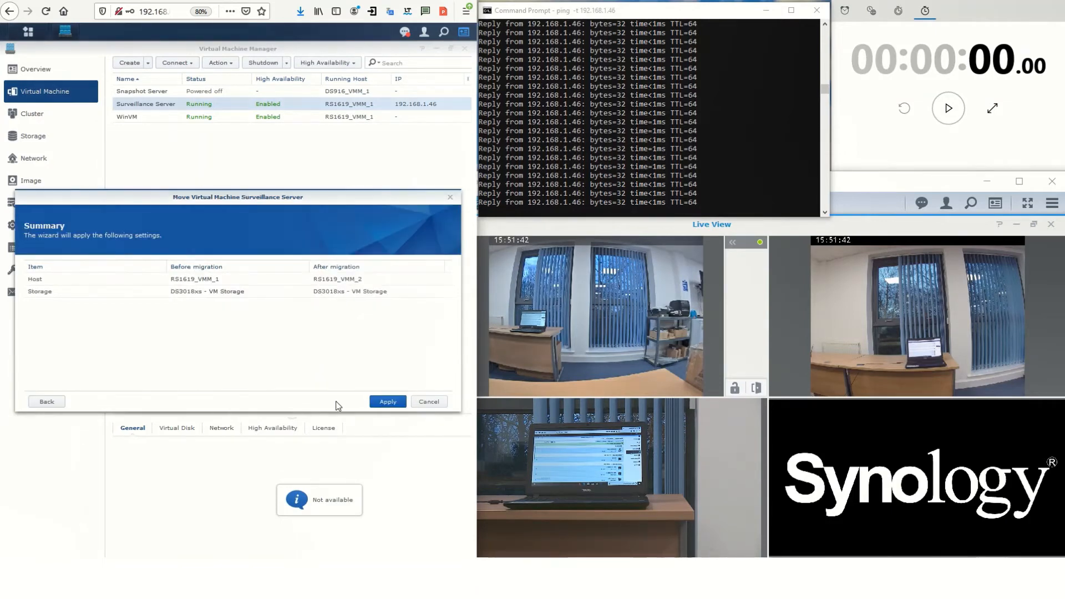
left_click(949, 108)
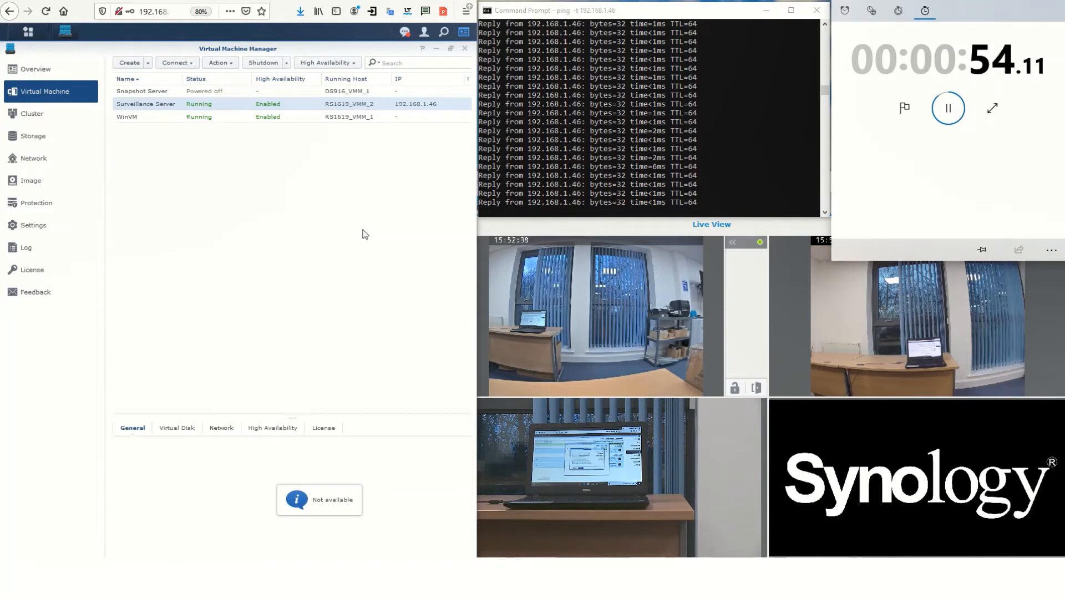
Stop the stopwatch at 56.14 seconds, focus a Live View feed, and advance to the High Availability slide
left_click(948, 108)
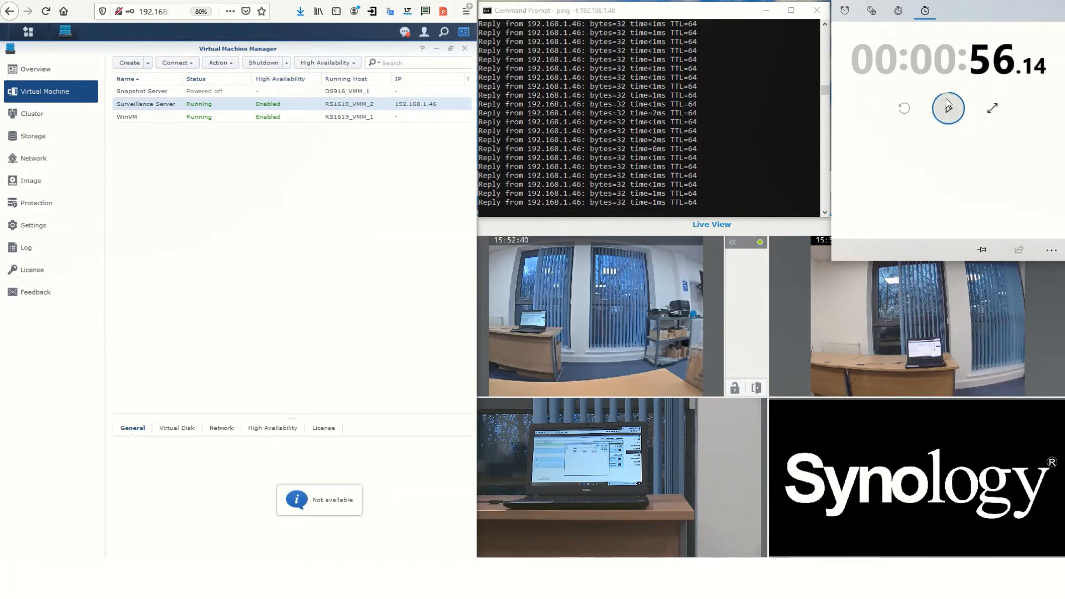
left_click(679, 394)
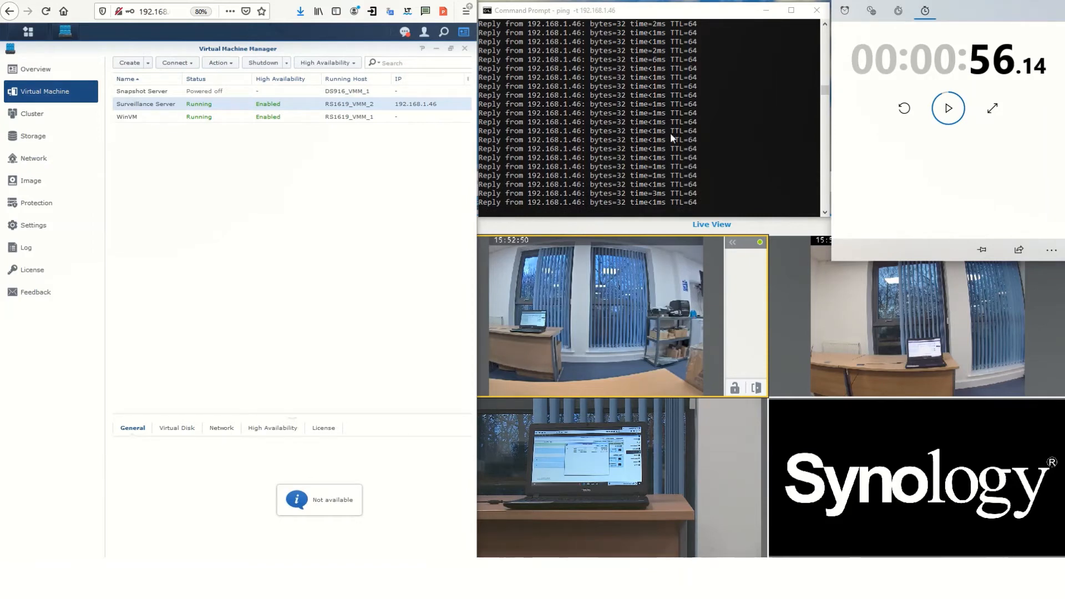
mouse_move(657, 322)
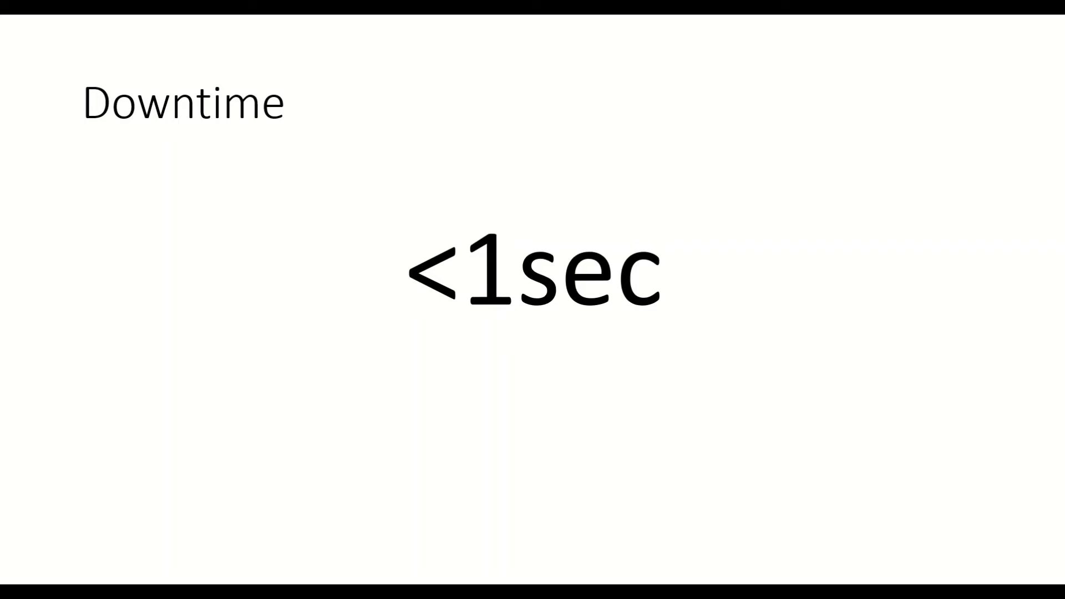
key("Right")
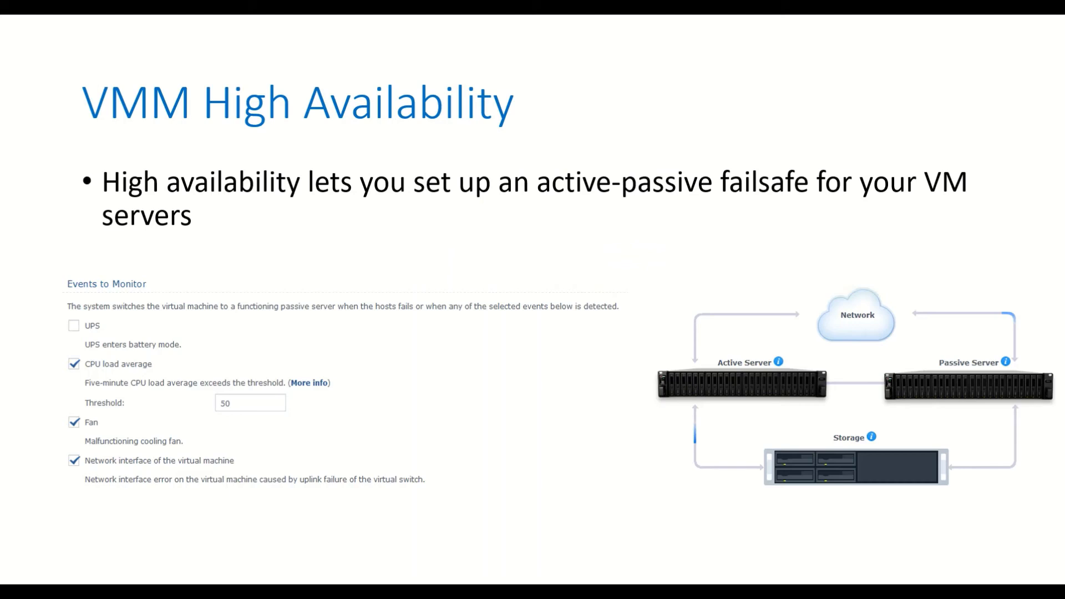
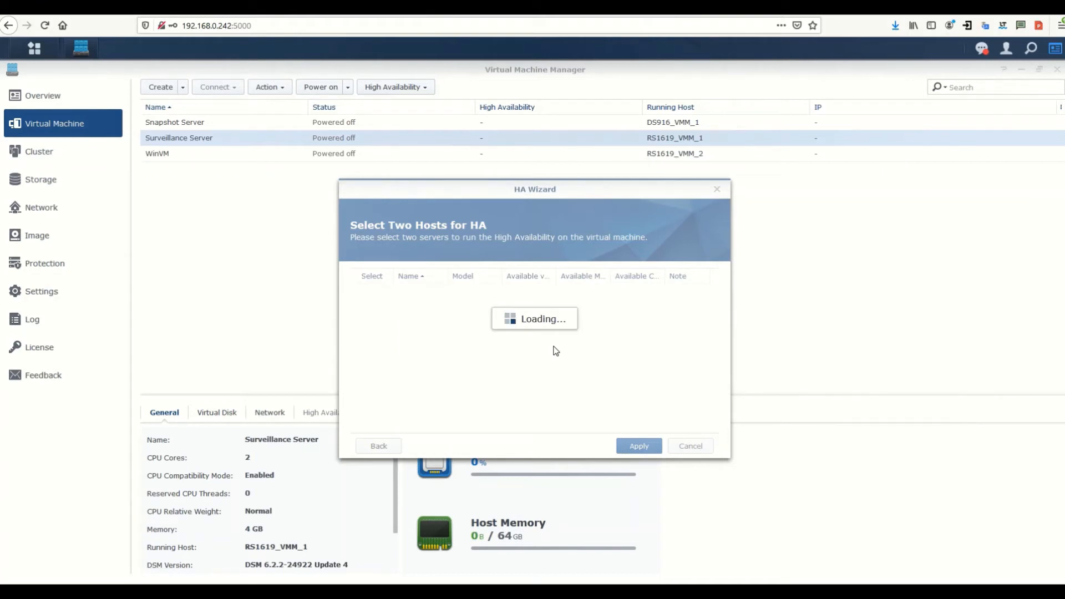
Tick hosts RS1619_VMM_1 and RS1619_VMM_2 in the HA Wizard and apply, leaving HA status Paused
mouse_move(667, 572)
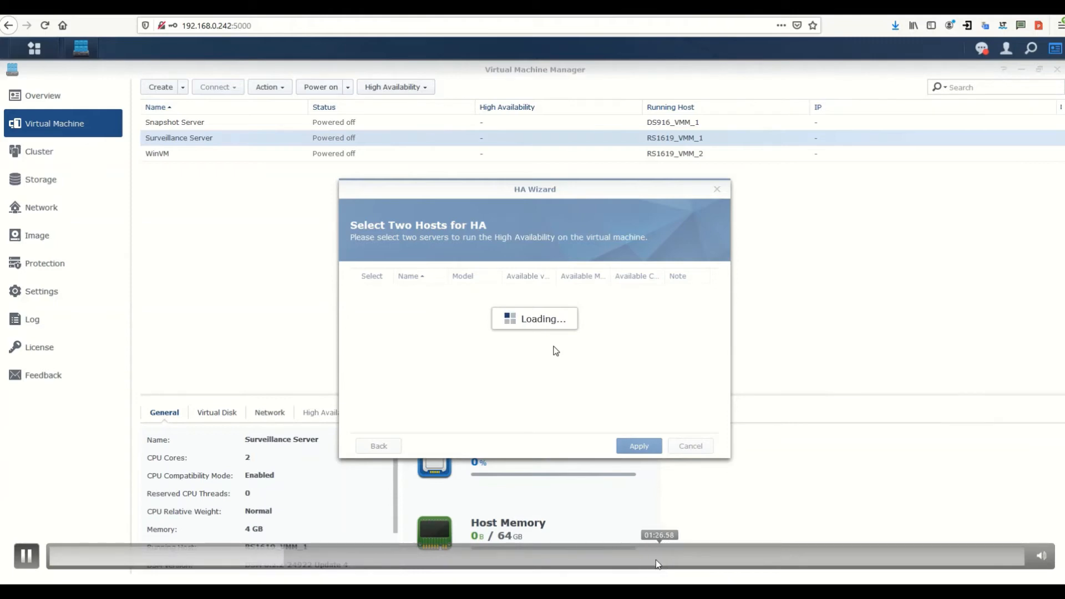
left_click(656, 558)
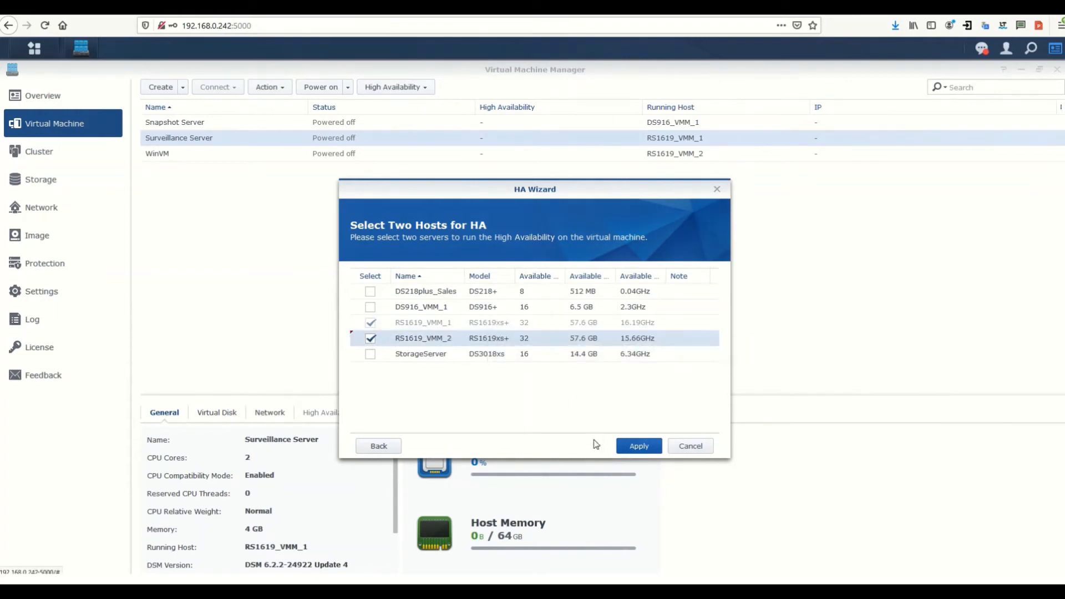
left_click(629, 447)
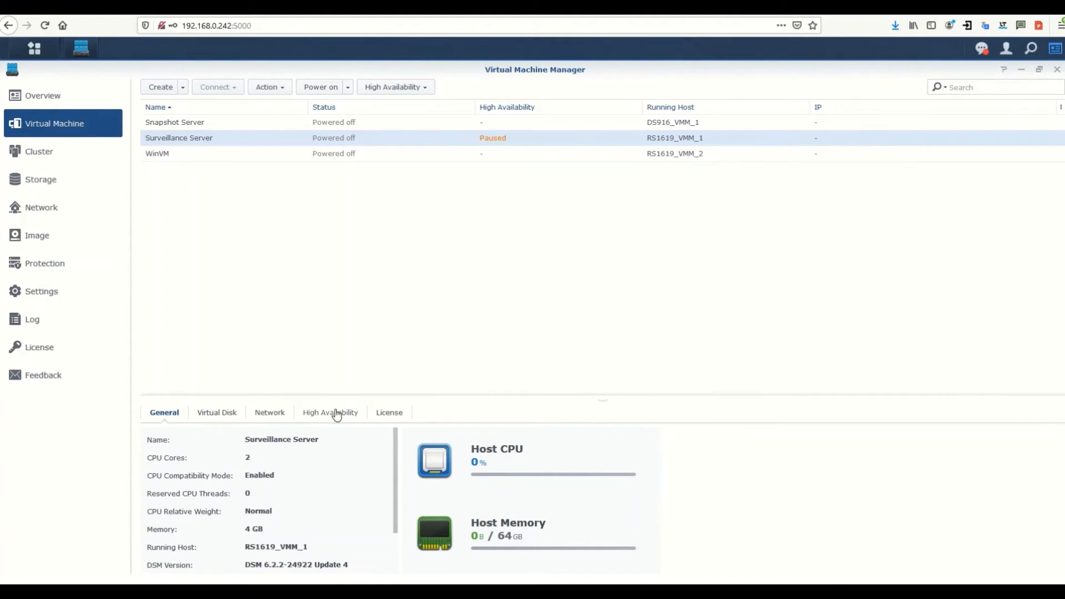
Show the Surveillance Server's High Availability details to confirm HA Enabled on RS1619_VMM_1
left_click(336, 414)
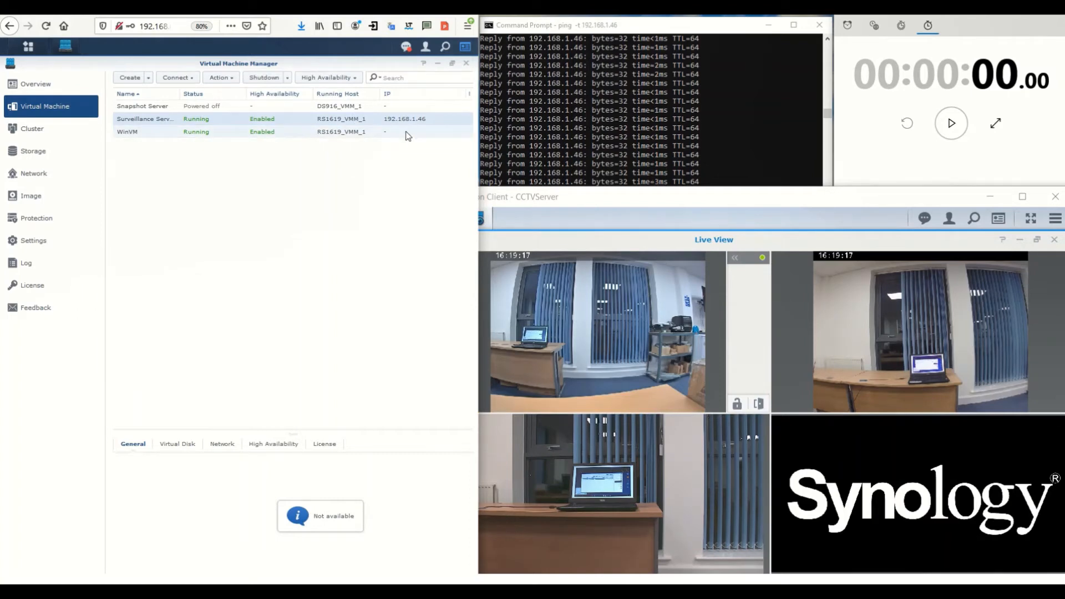
Stop the old ping and start a new continuous 'ping -t 192.168.1.46' in Command Prompt
left_click(557, 272)
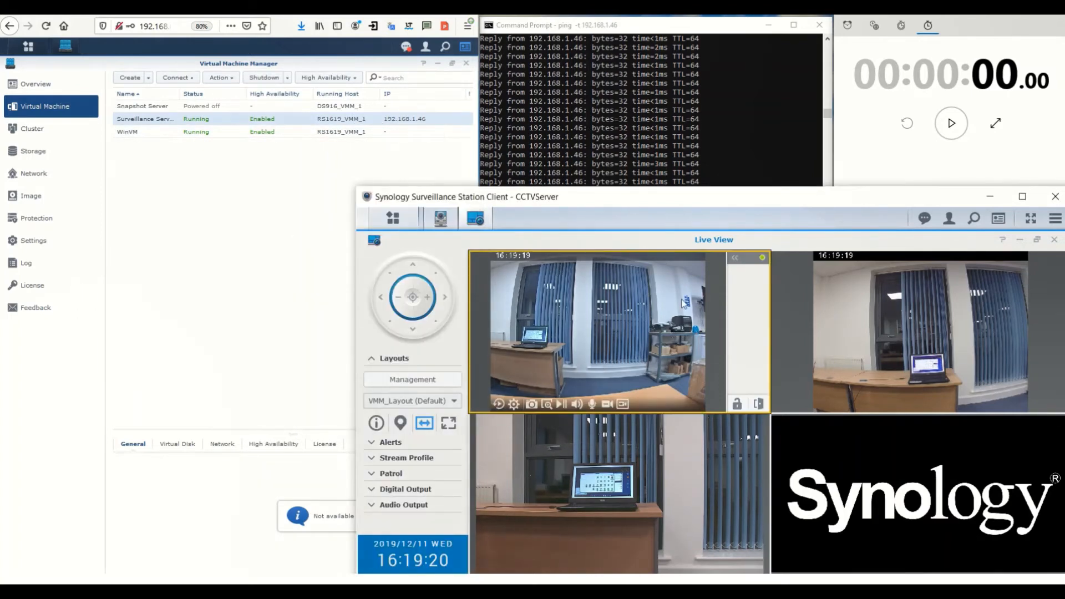
left_click(740, 88)
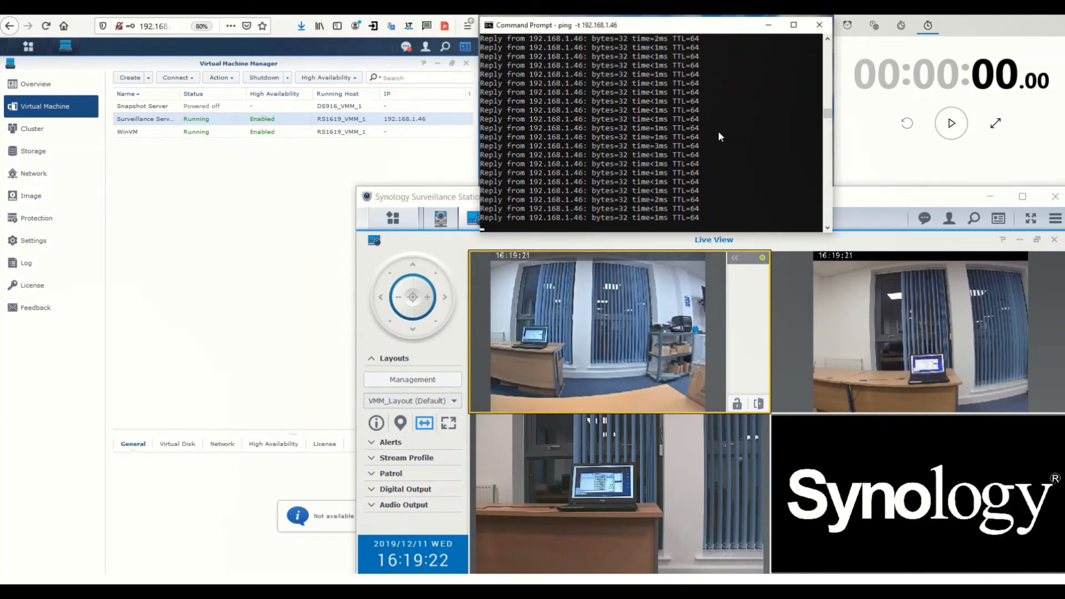
key("ctrl+c")
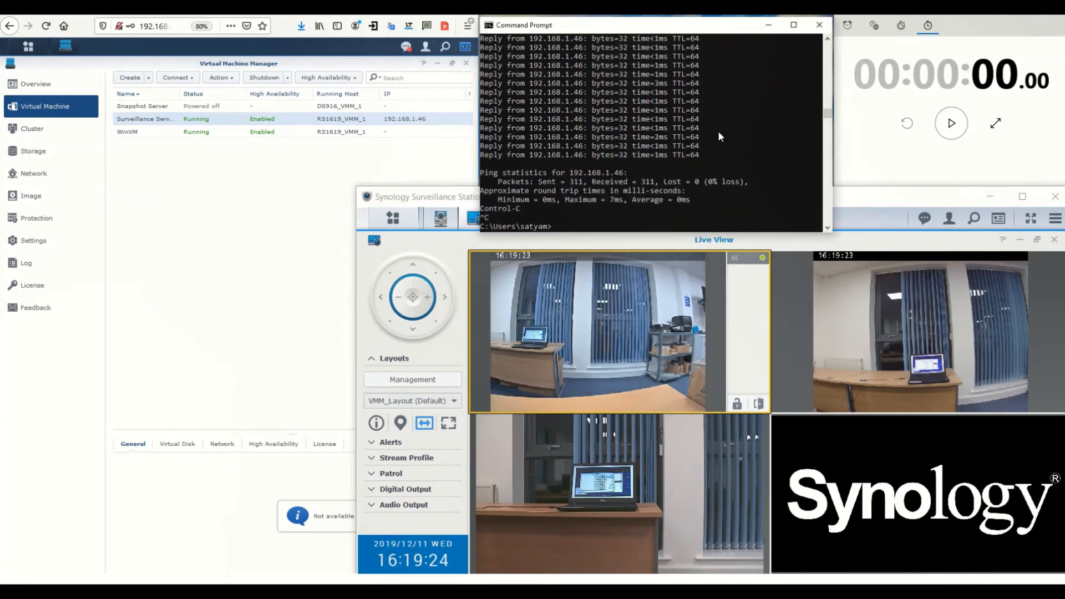
scroll(717, 131, "down", 6)
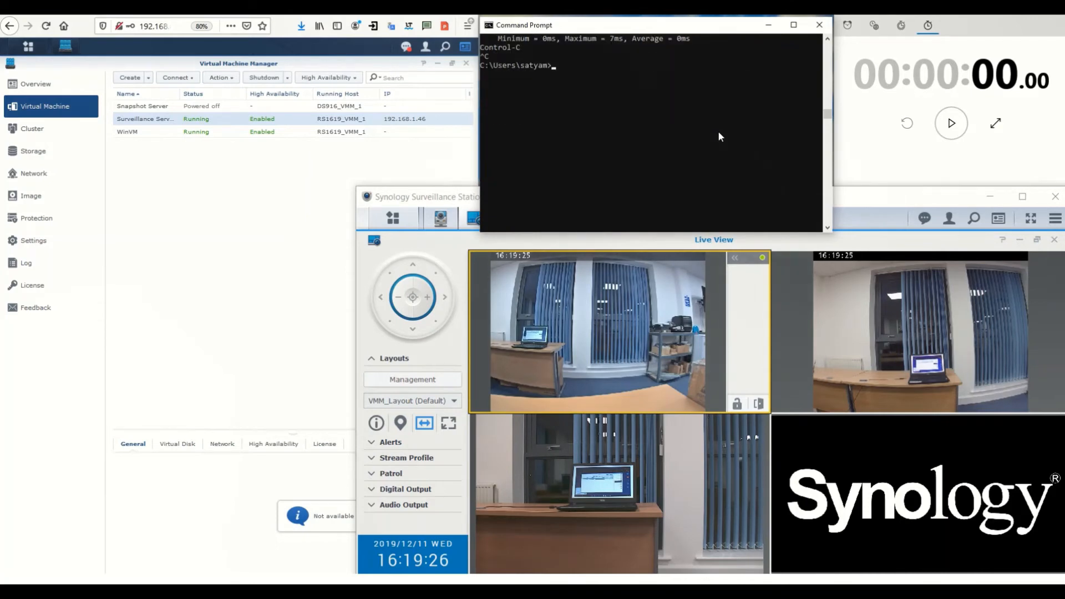
scroll(718, 131, "down", 1)
type("pi")
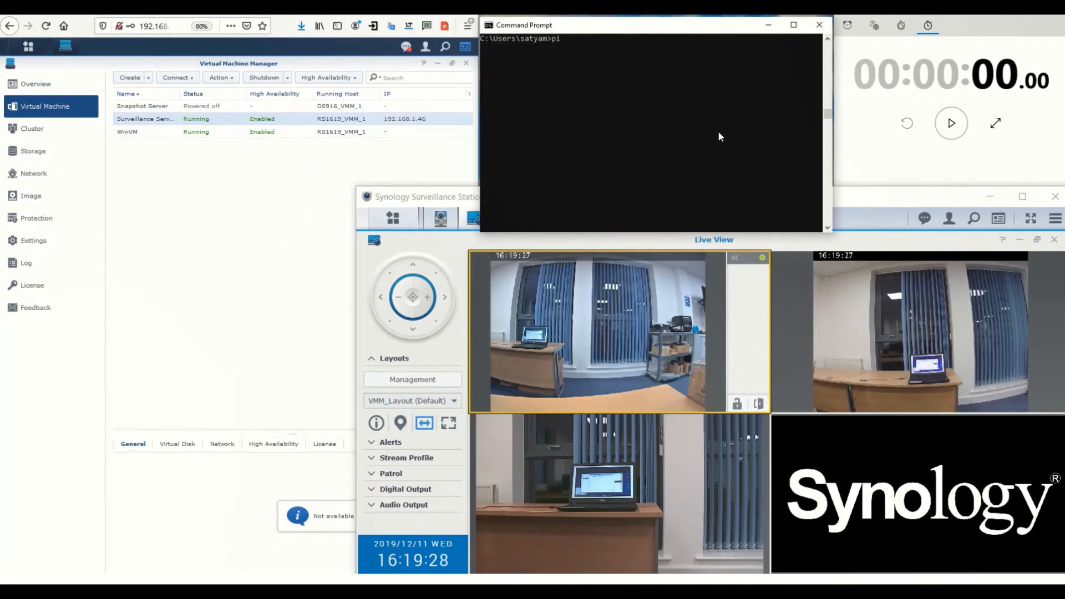
type("ng -t 192.1")
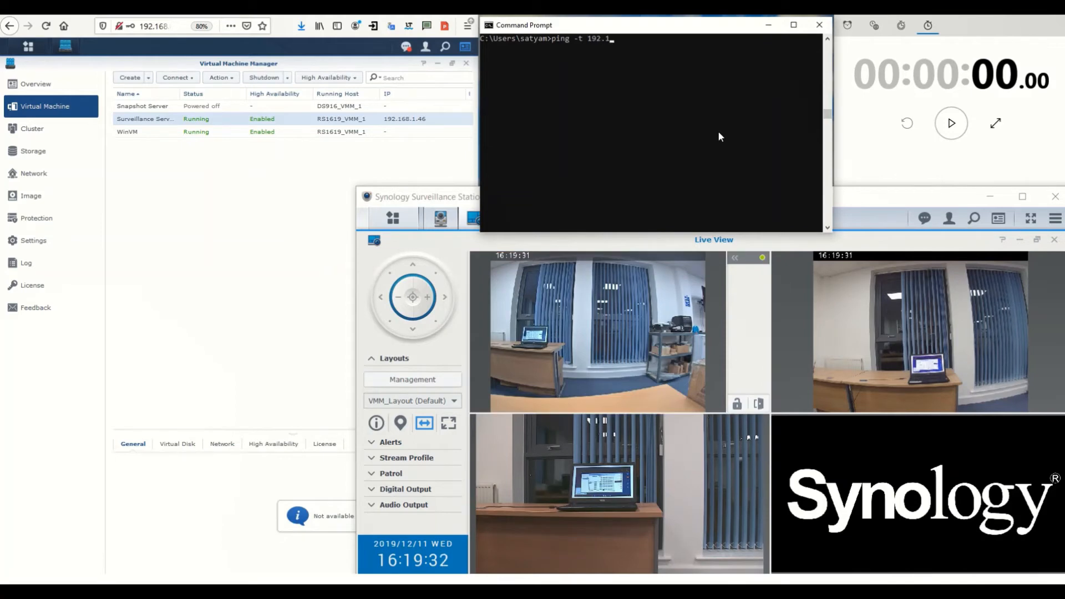
type("68.1.46")
key("Return")
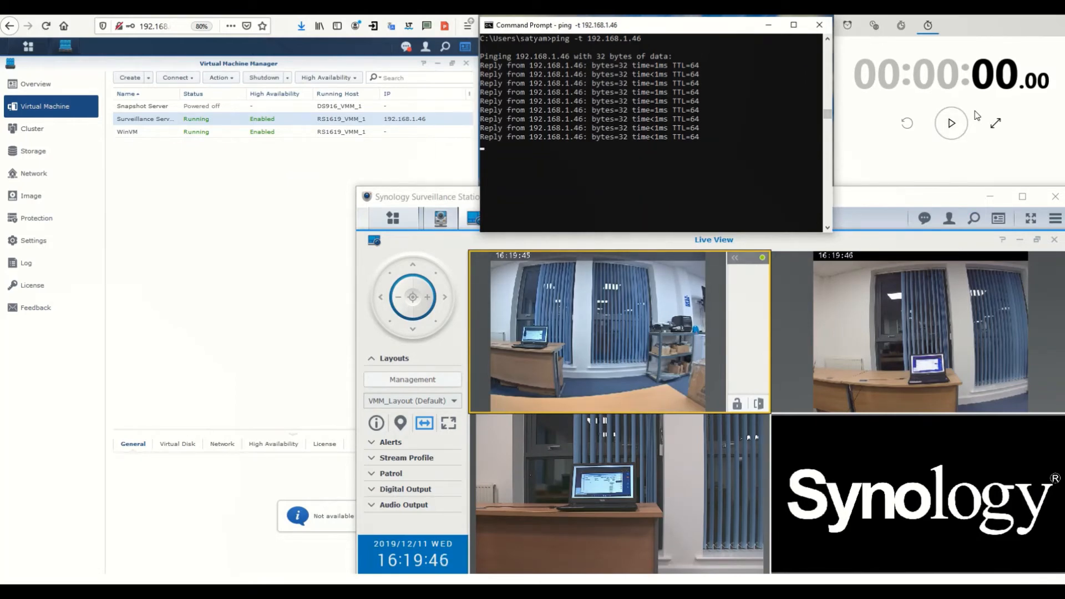
Start the stopwatch and watch the Surveillance Server fail over to RS1619_VMM_2 until pings reply
left_click(955, 129)
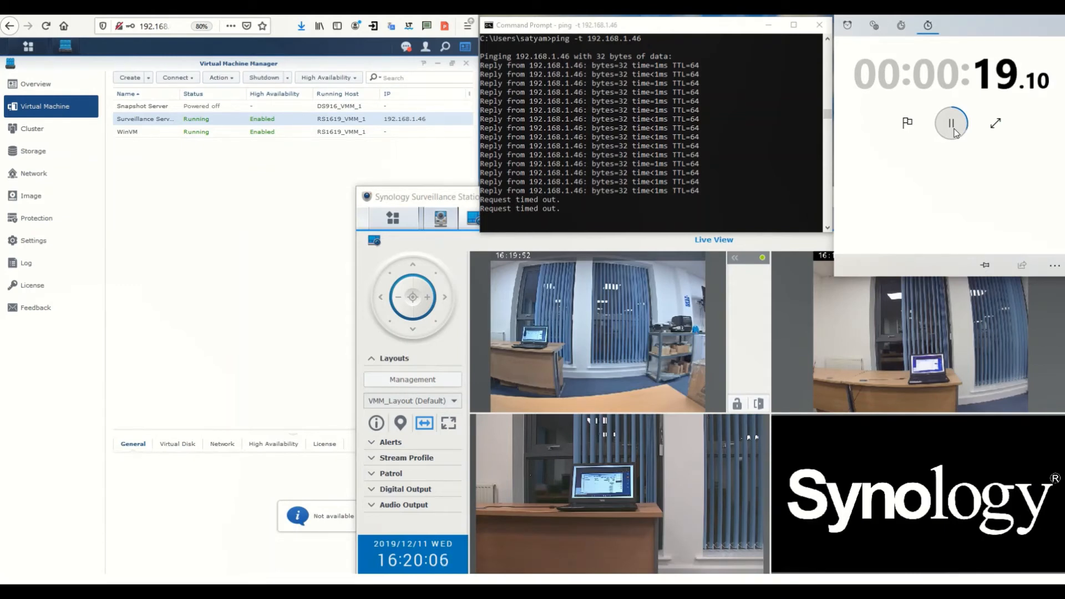
left_click(344, 190)
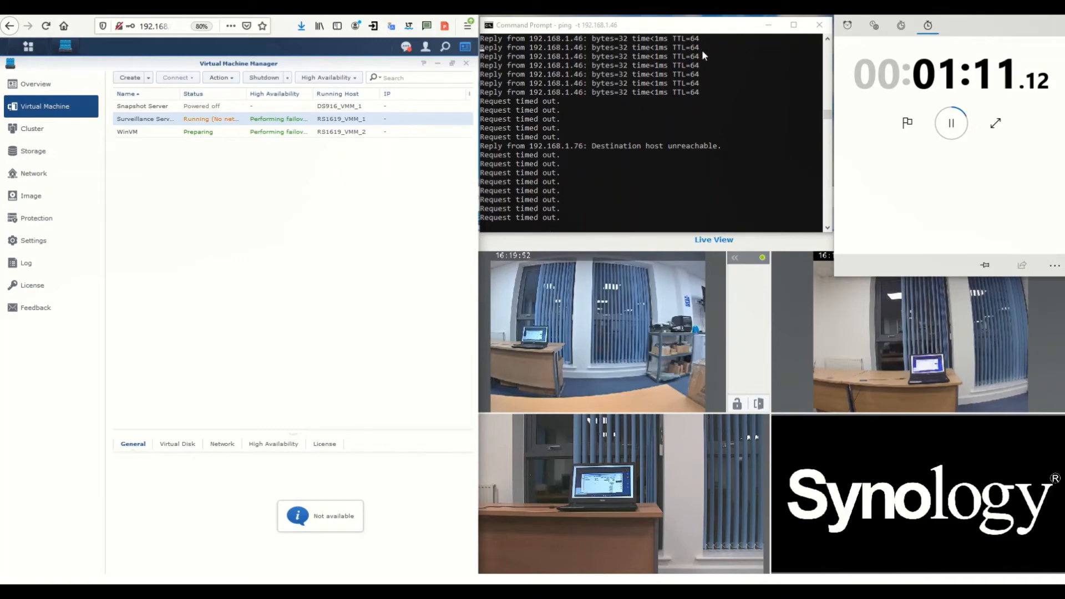
left_click(693, 30)
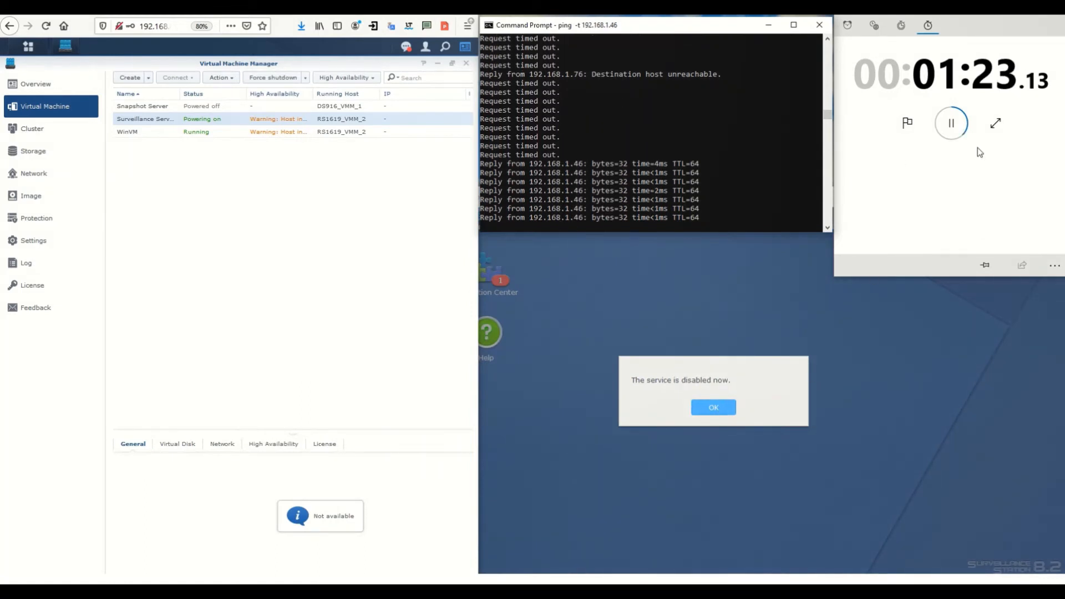
Stop the stopwatch at 1:24.53, sign back into Surveillance Station, and reopen Live View
left_click(950, 126)
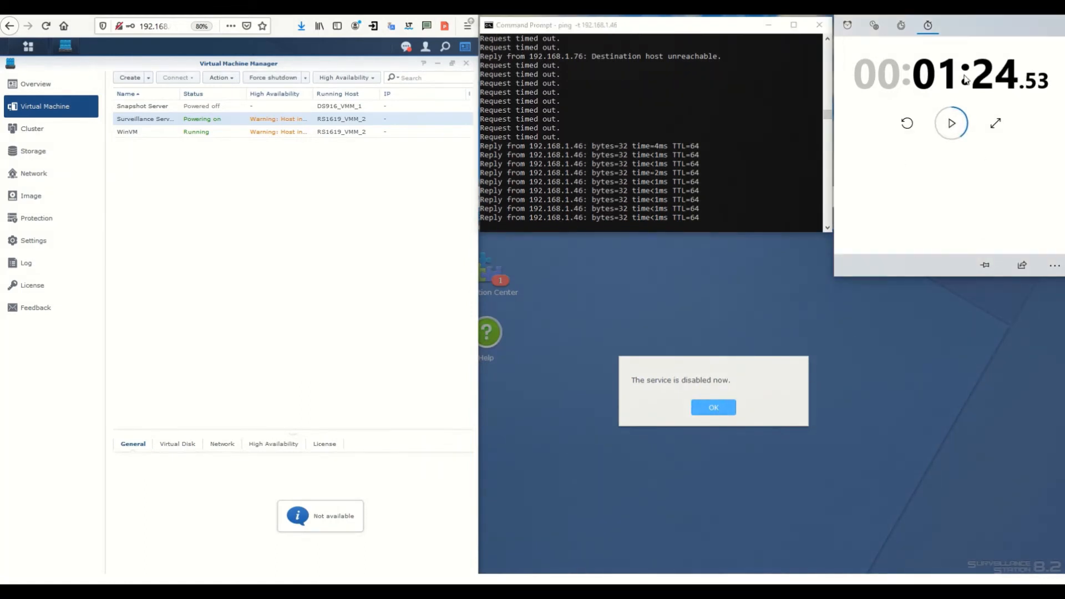
left_click(711, 412)
left_click(712, 409)
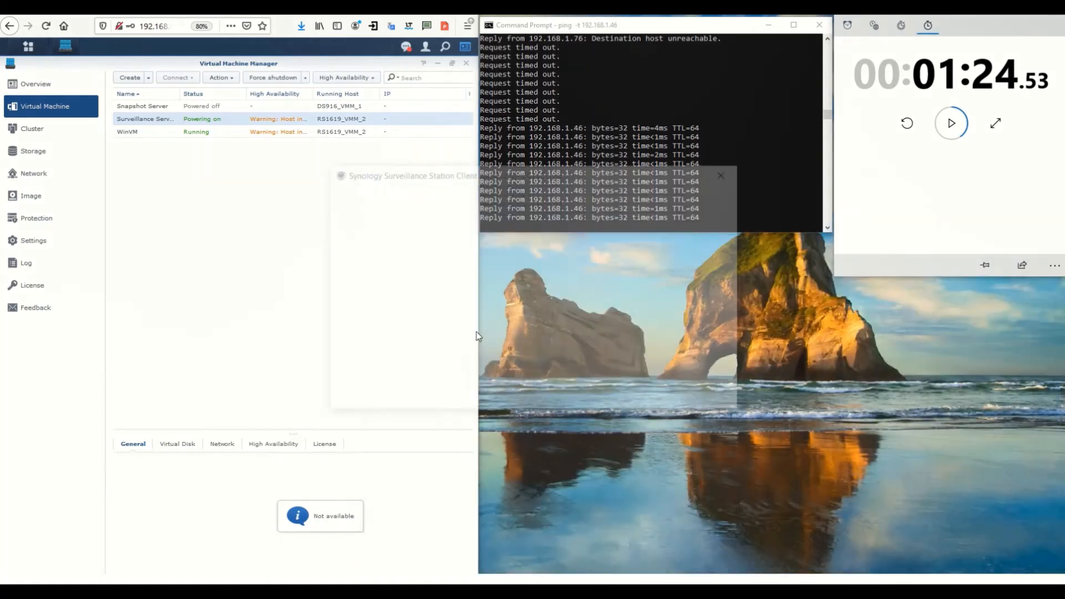
left_click(635, 354)
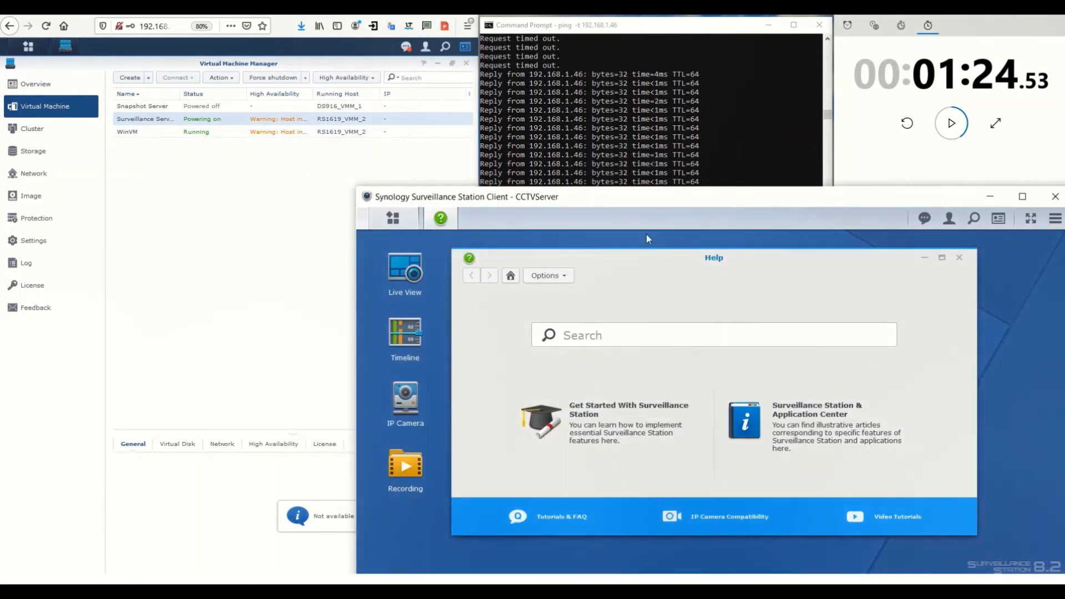
left_click(958, 257)
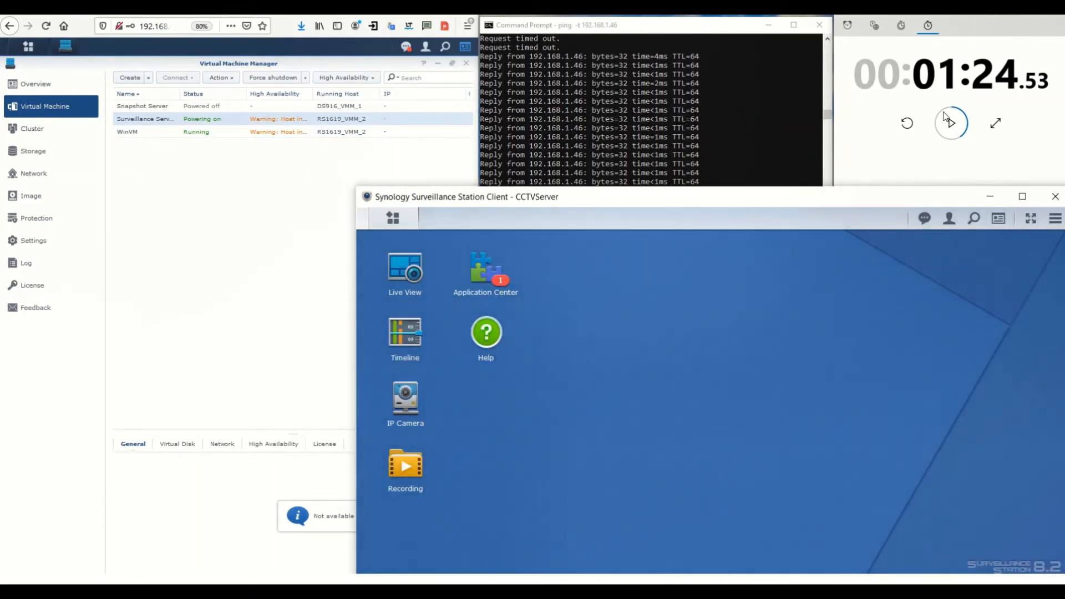
left_click(411, 276)
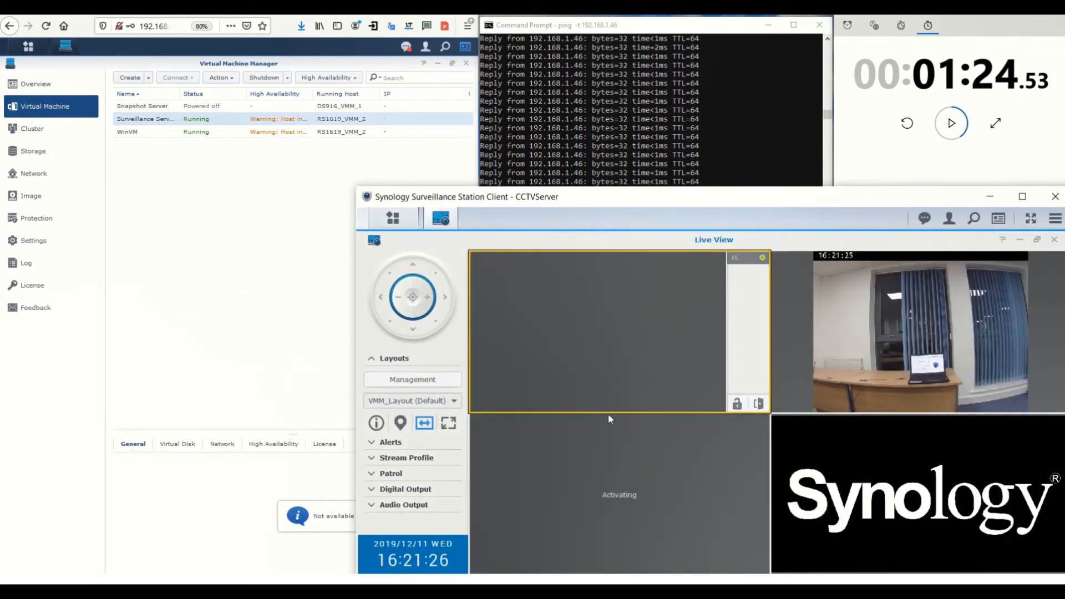
Check the ping replies and the Surveillance Server's post-failover status, then advance the slide
left_click(630, 22)
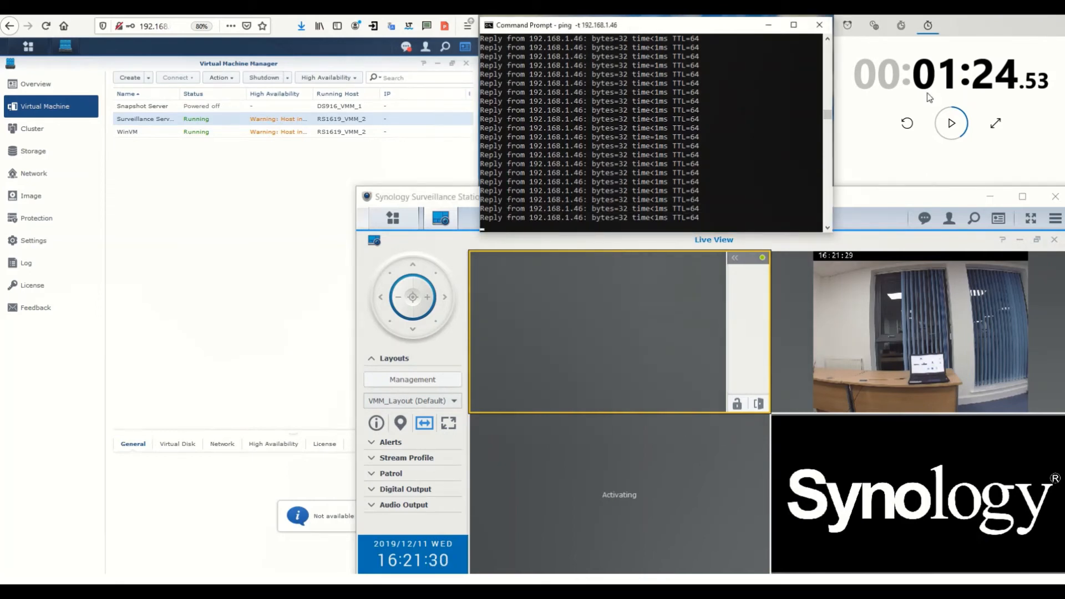
left_click(269, 194)
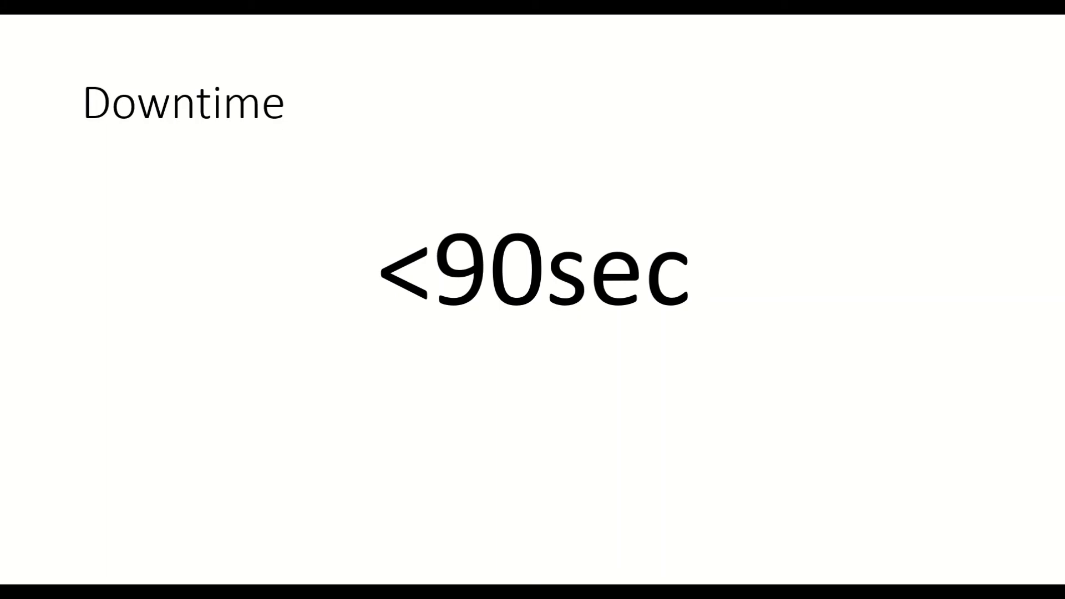
key("Right")
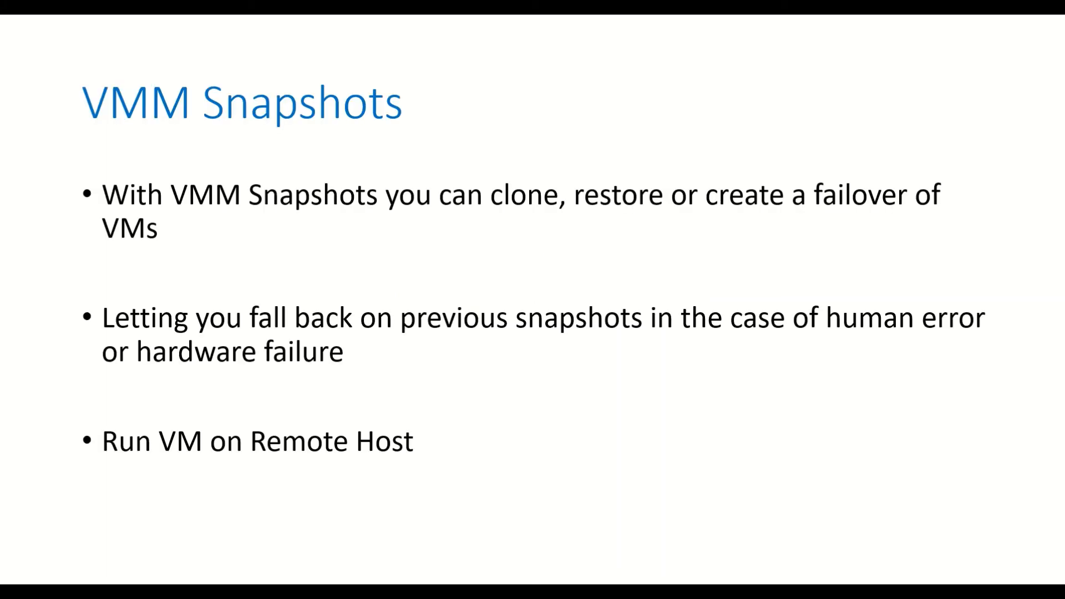
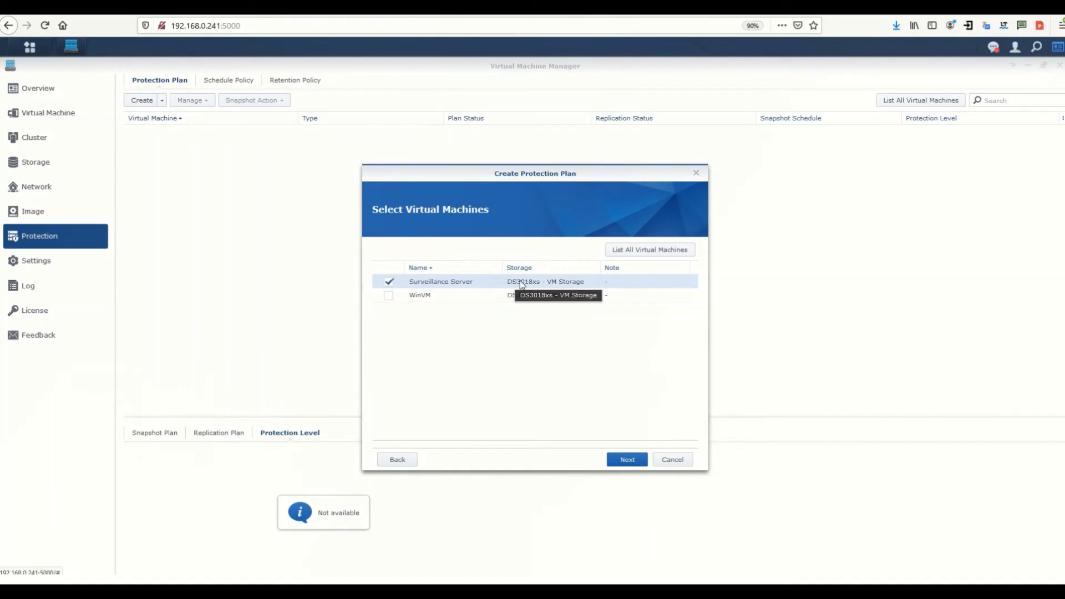
Leave both the snapshot schedule and snapshot retention policies at No policy
left_click(627, 459)
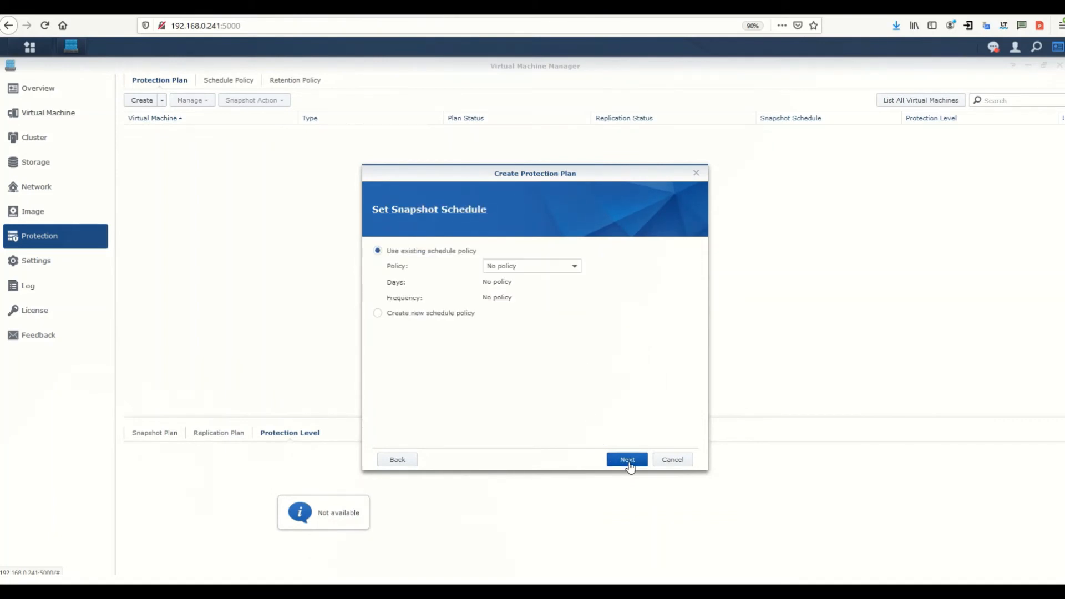
left_click(538, 271)
left_click(534, 354)
left_click(622, 460)
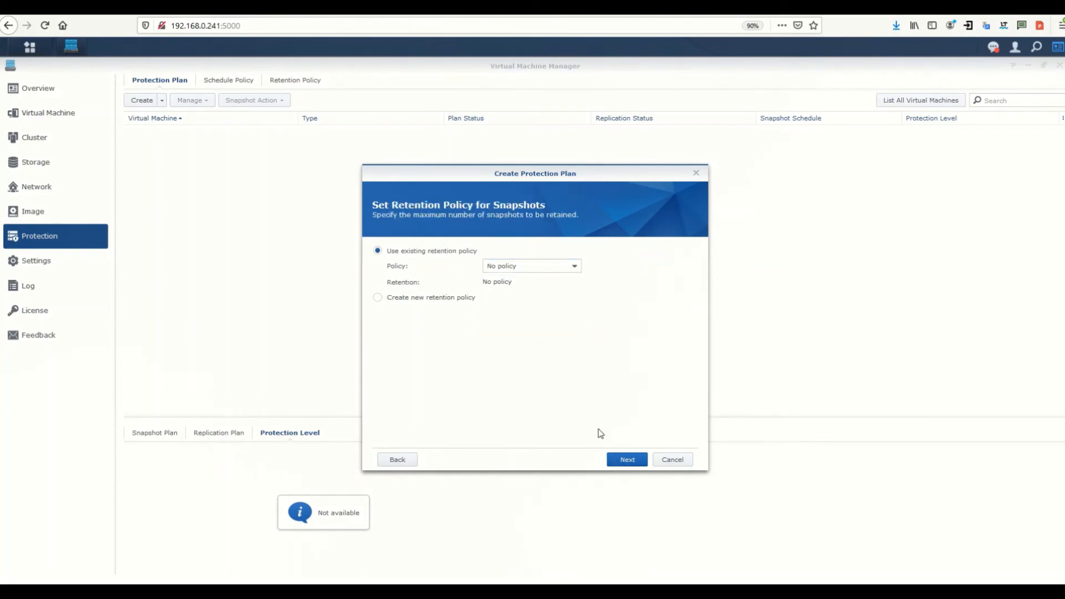
left_click(546, 269)
left_click(573, 364)
left_click(626, 460)
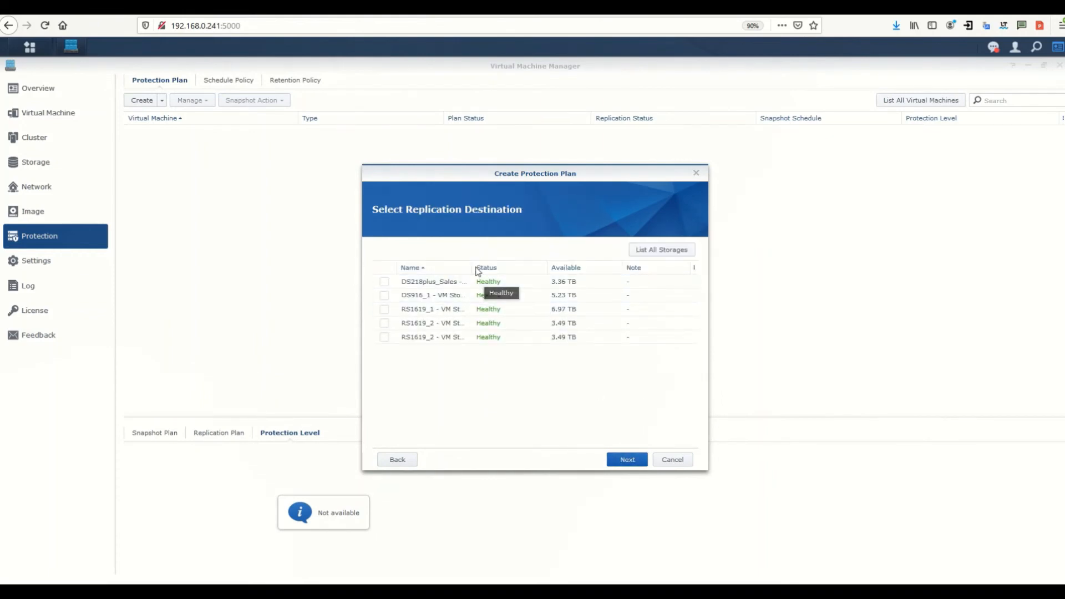
Choose RS1619_2 - VM Storage as the replication destination and keep immediate initial sync
left_click_drag(472, 267, 515, 269)
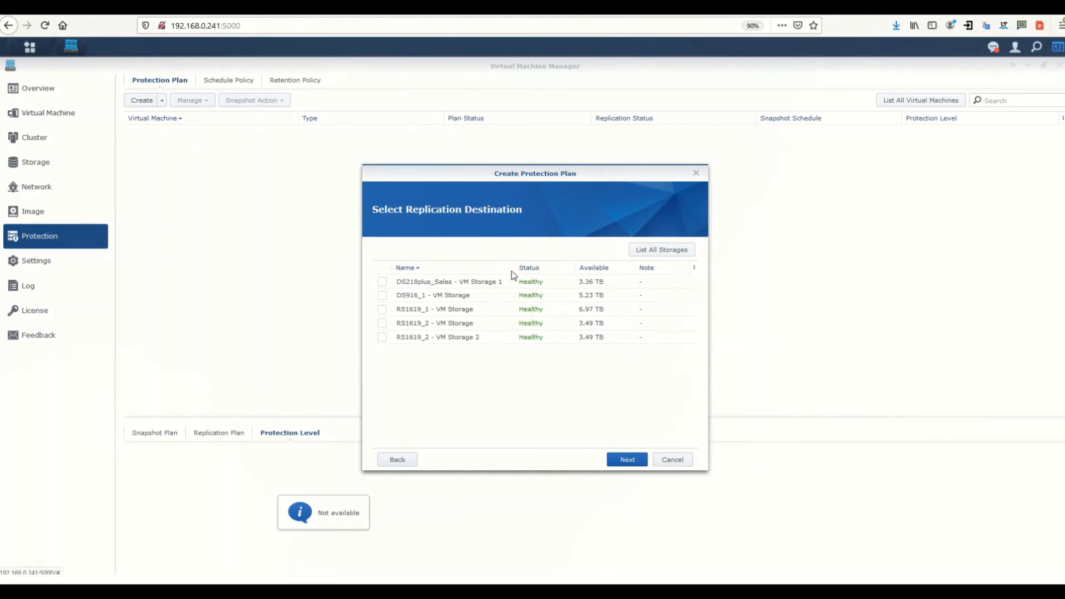
left_click(471, 319)
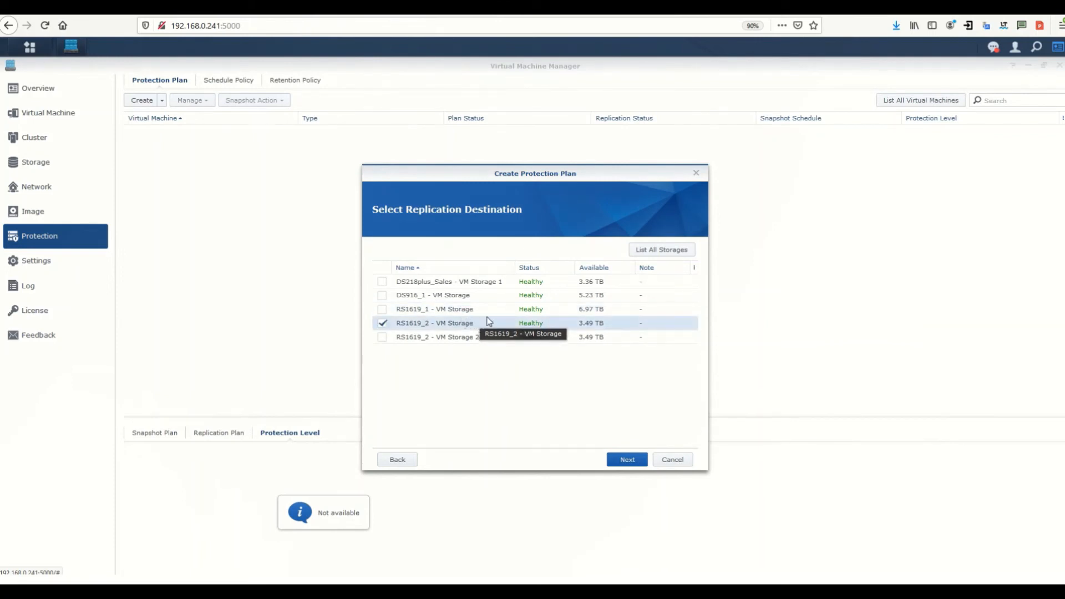
left_click(628, 461)
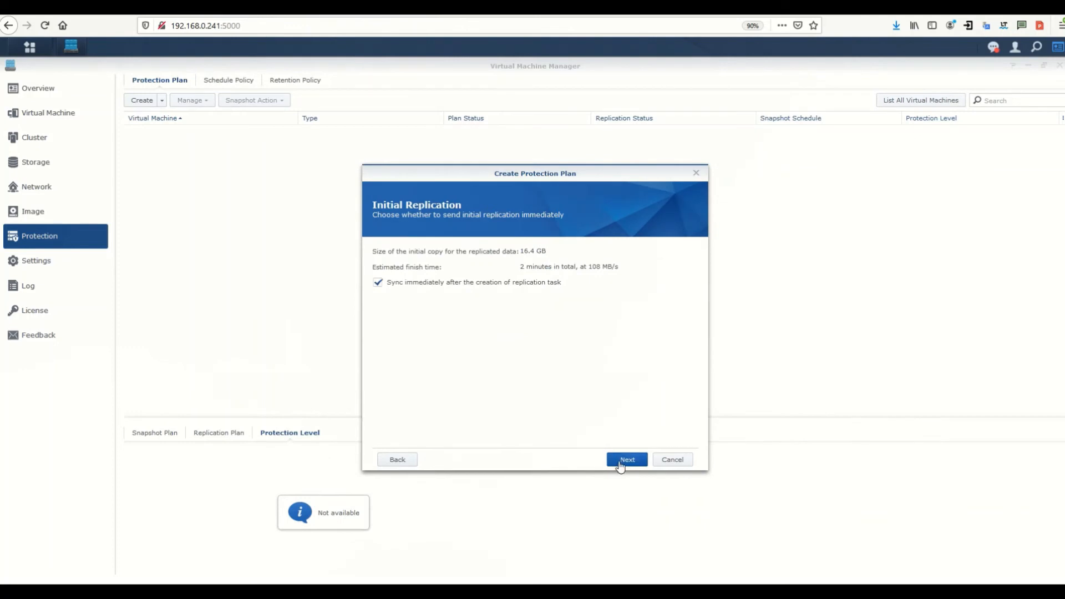
left_click(626, 460)
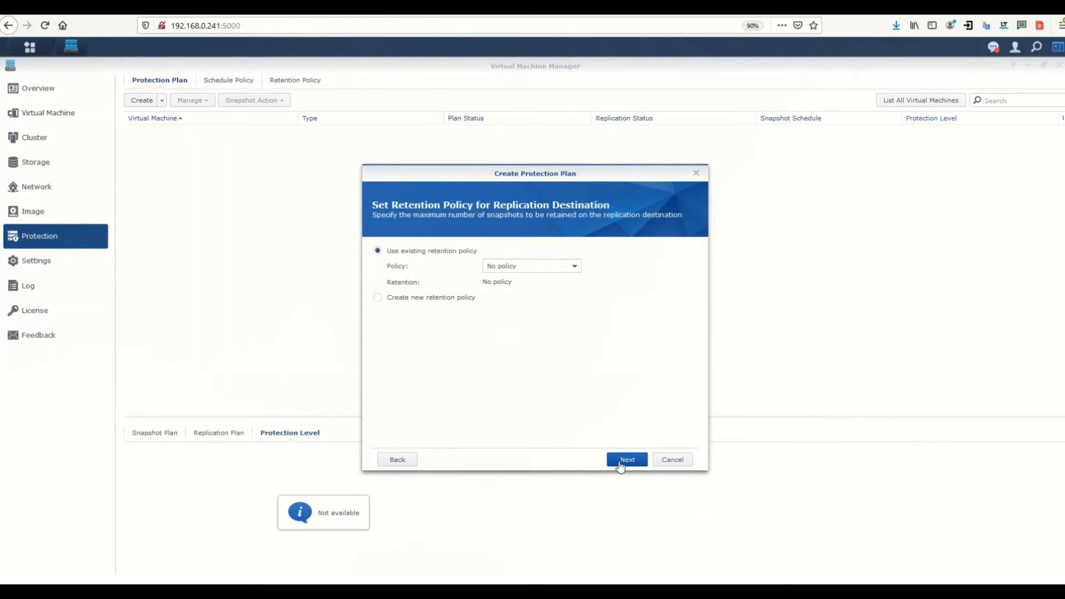
Leave destination retention at No policy, skip advanced settings, and apply the plan
left_click(555, 272)
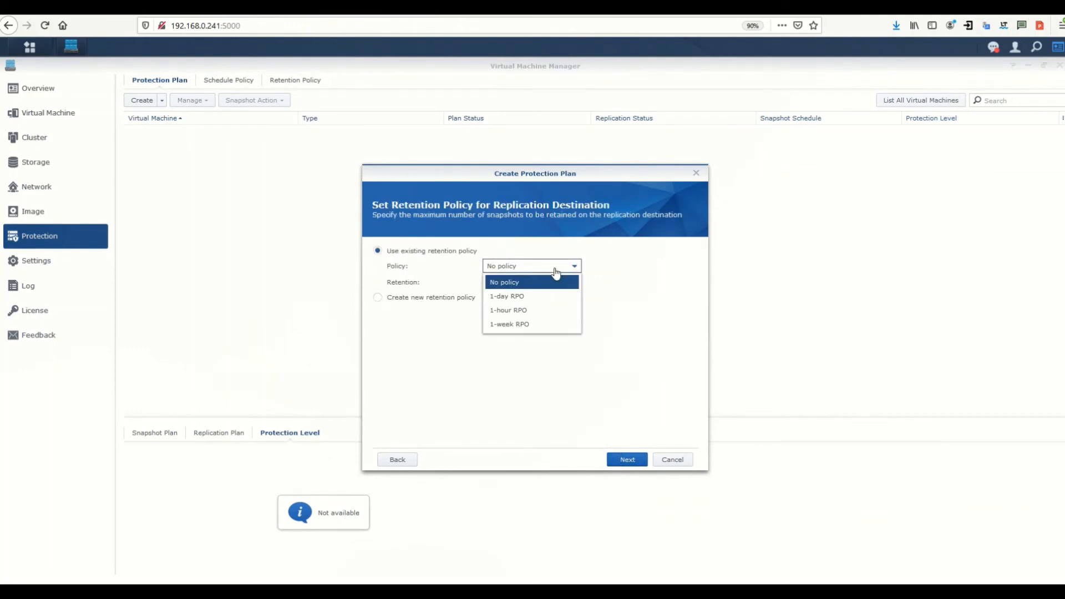
left_click(575, 359)
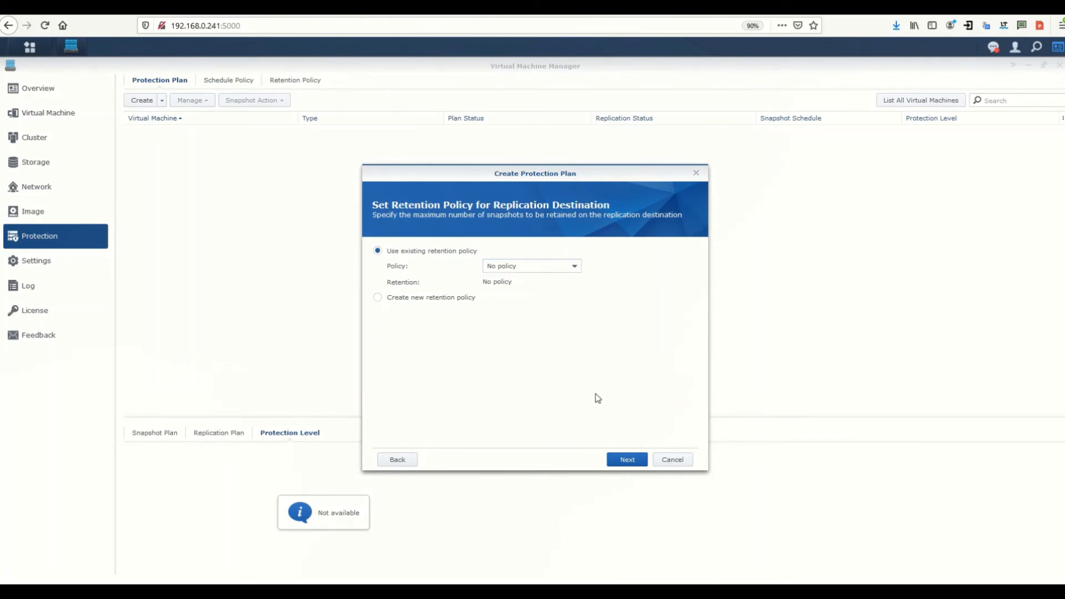
left_click(626, 460)
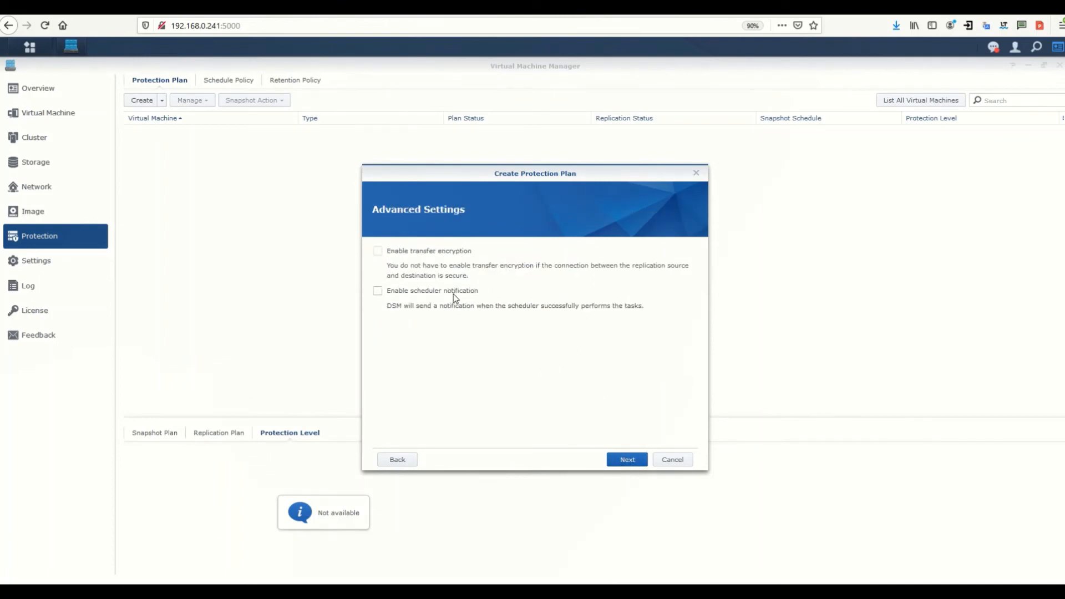
left_click(623, 465)
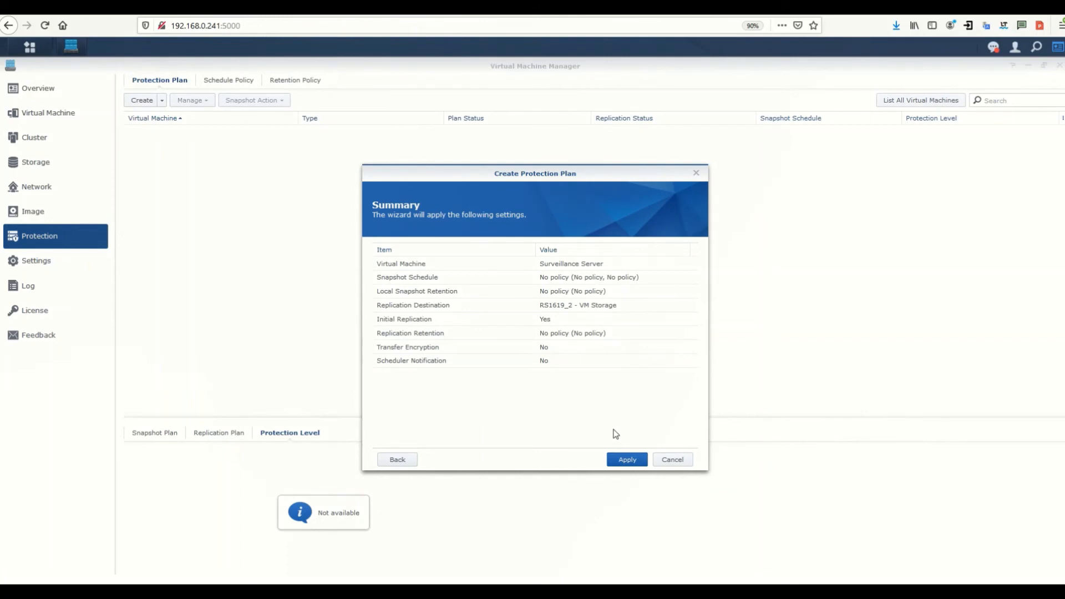
left_click(624, 460)
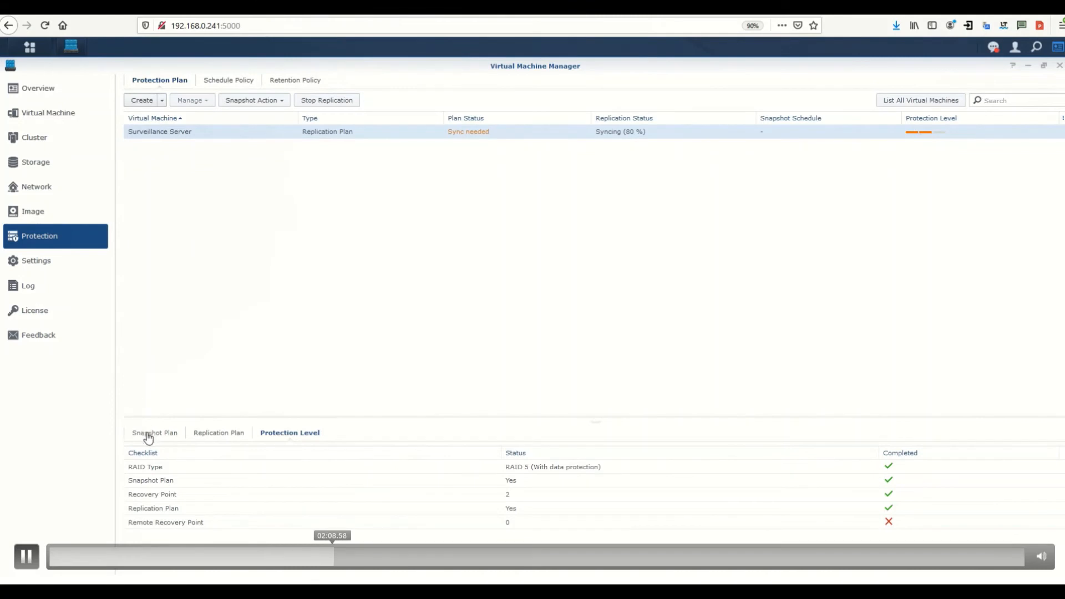
View the Surveillance Server replication plan's Snapshot Plan details on the second NAS
left_click(149, 434)
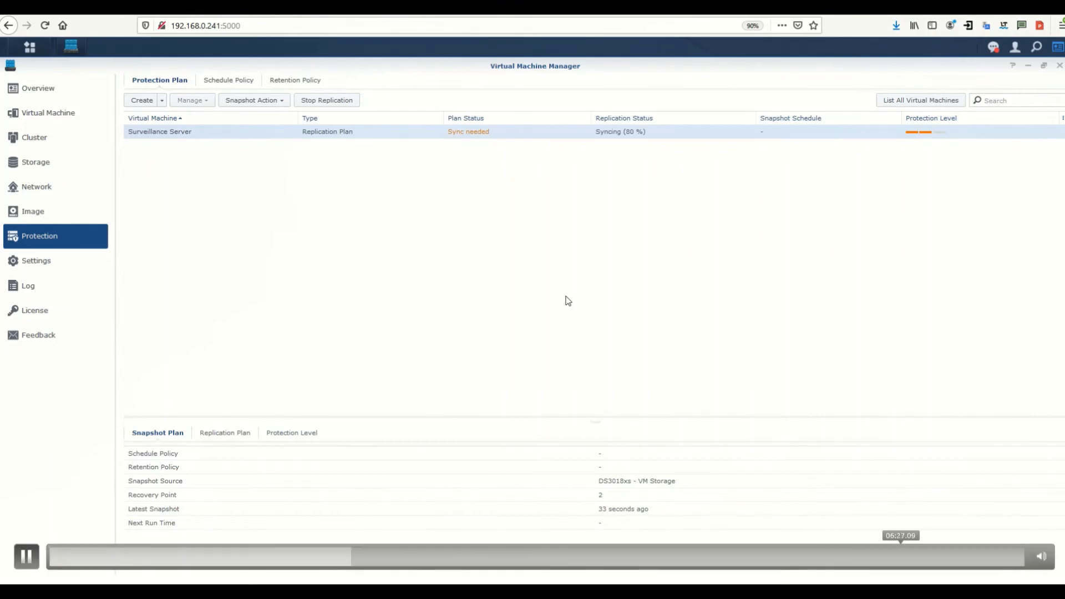
key("space")
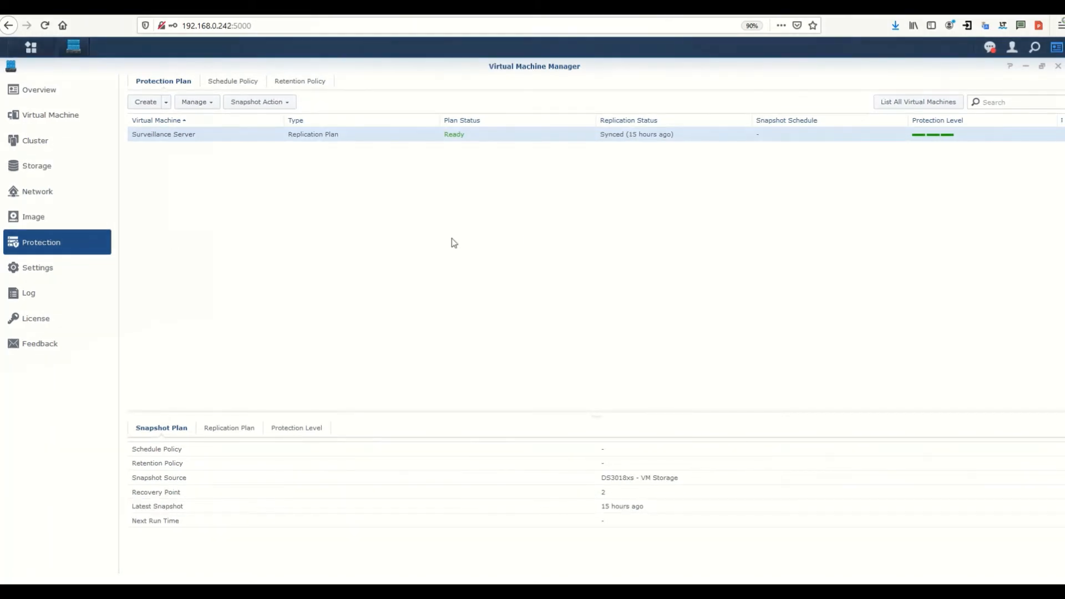
Open the Snapshot List for the Surveillance Server plan and enlarge the window
left_click(276, 103)
left_click(279, 136)
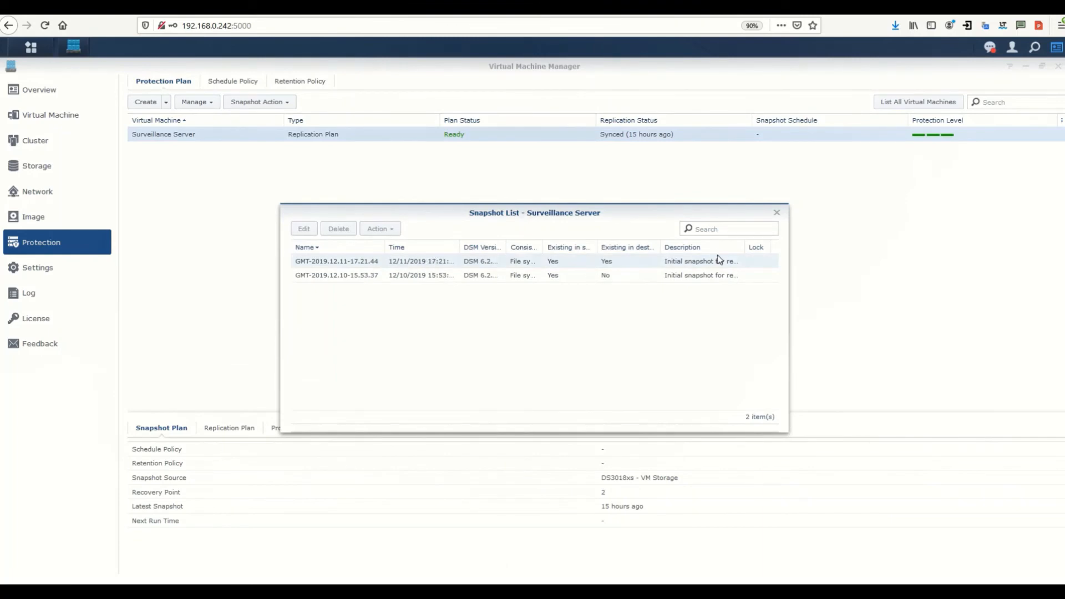
left_click_drag(590, 213, 475, 185)
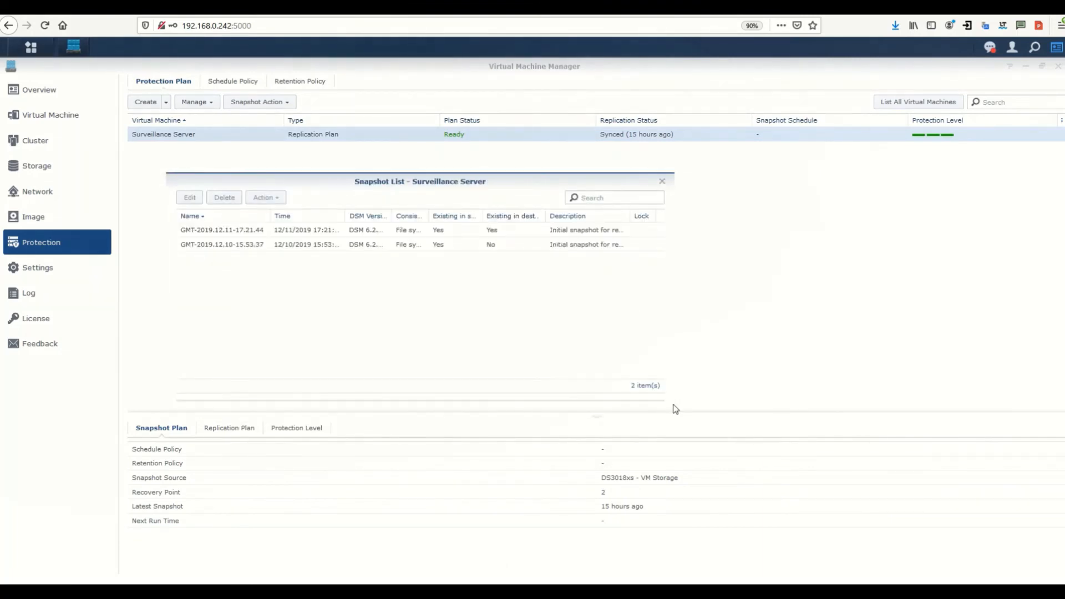
left_click_drag(675, 409, 894, 480)
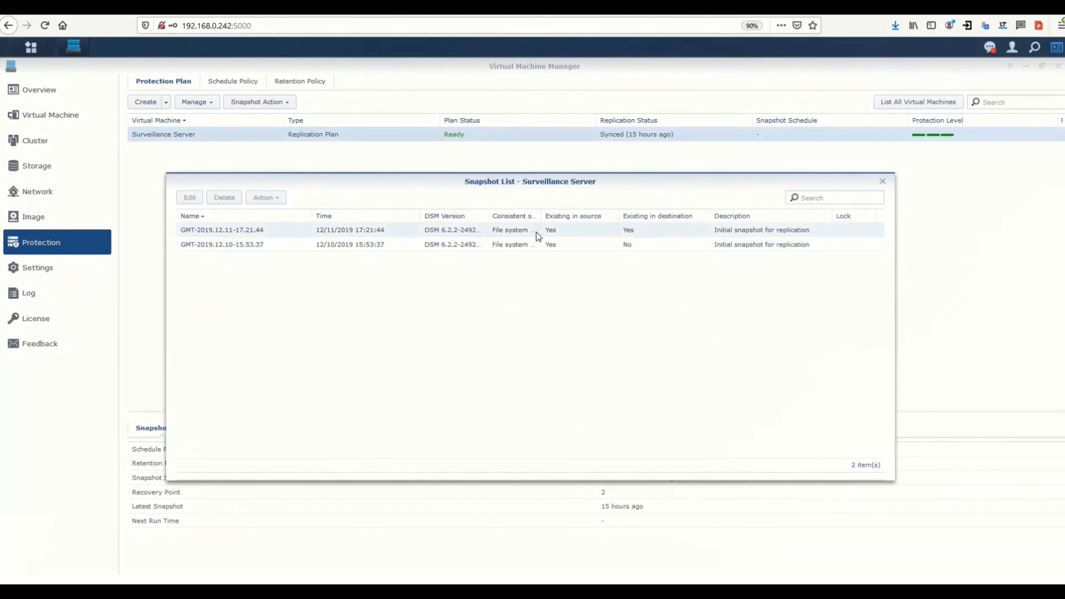
Build snapshot GMT-2019.12.11-17.21.44 as a new VM named Copy of Surveillance Server
left_click(566, 232)
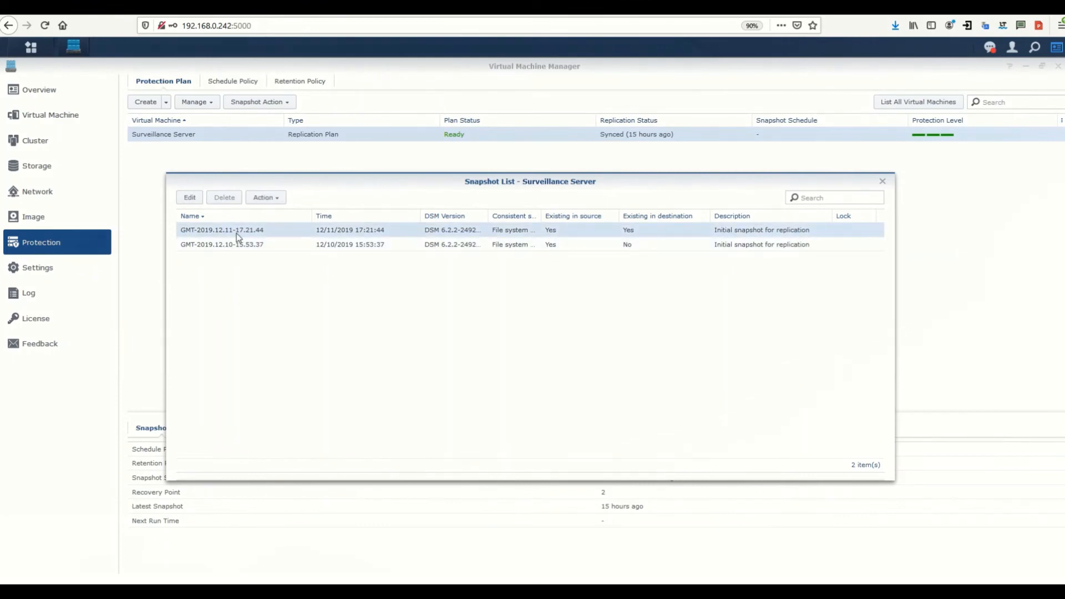
left_click(271, 198)
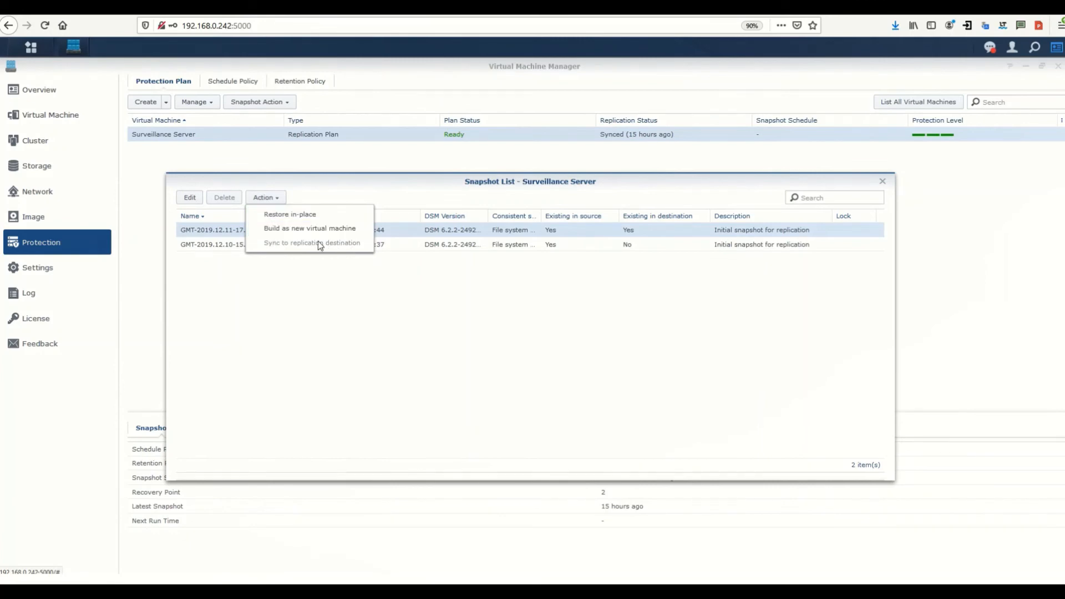
left_click(309, 234)
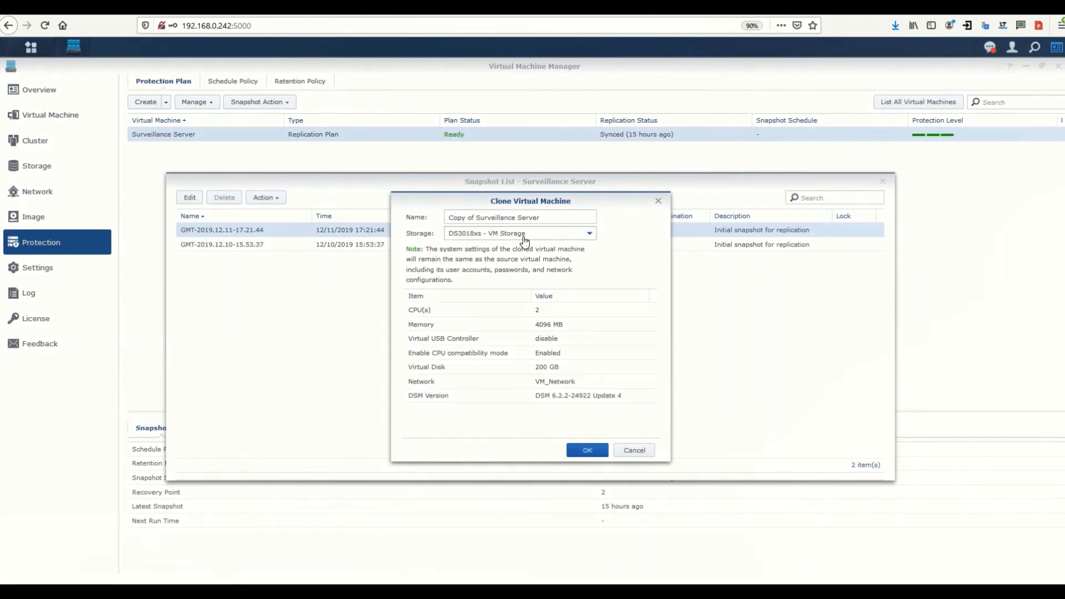
left_click(592, 452)
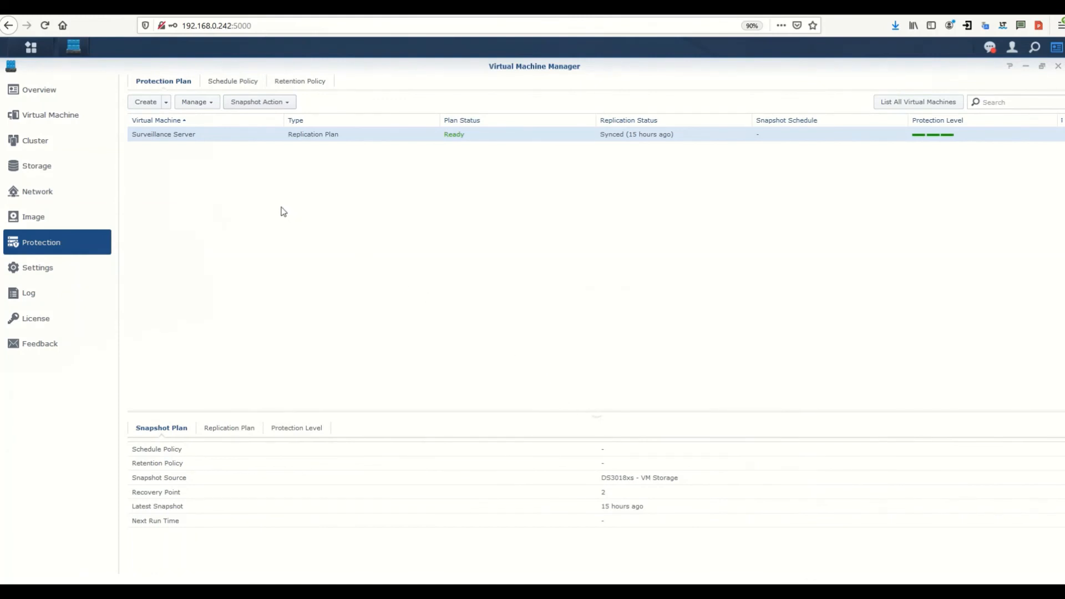
Select Copy of Surveillance Server in the Virtual Machine list and start powering it on
left_click(90, 116)
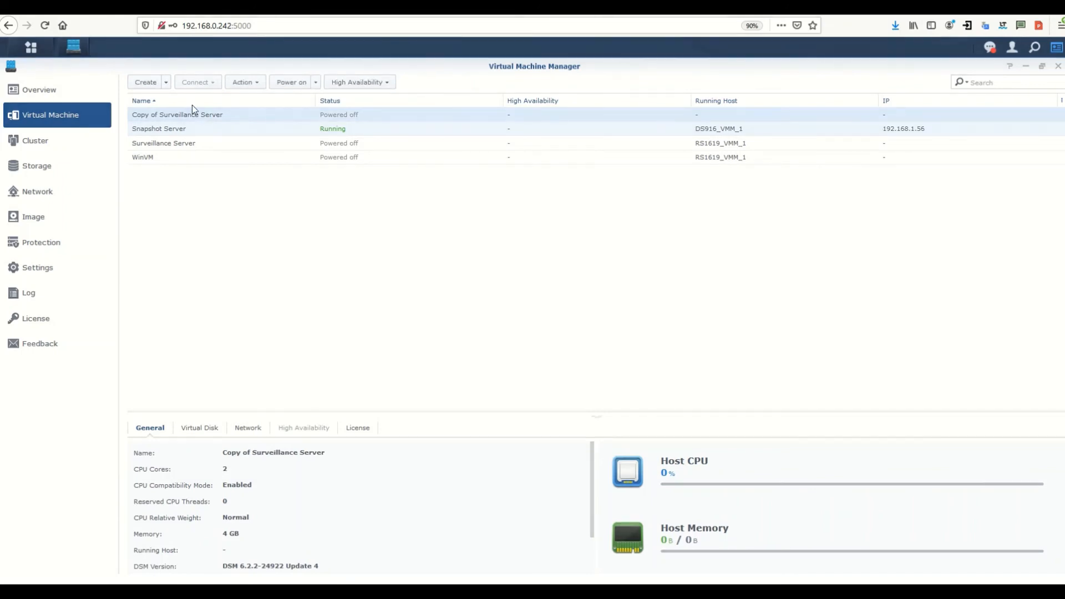
left_click(290, 89)
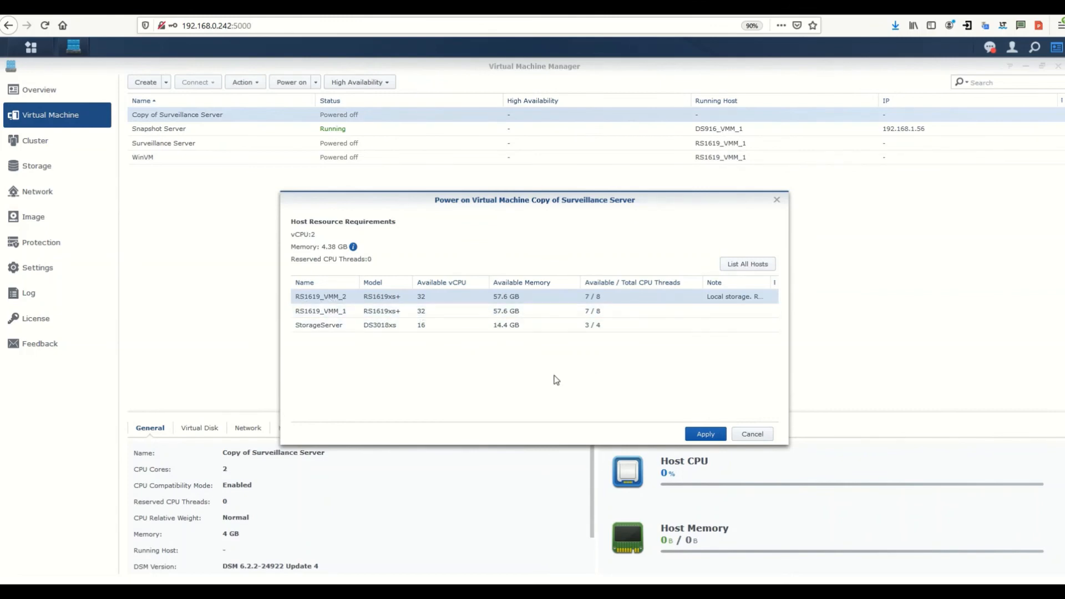
Run the clone on RS1619_VMM_2 and map the existing Free license to it
left_click(705, 435)
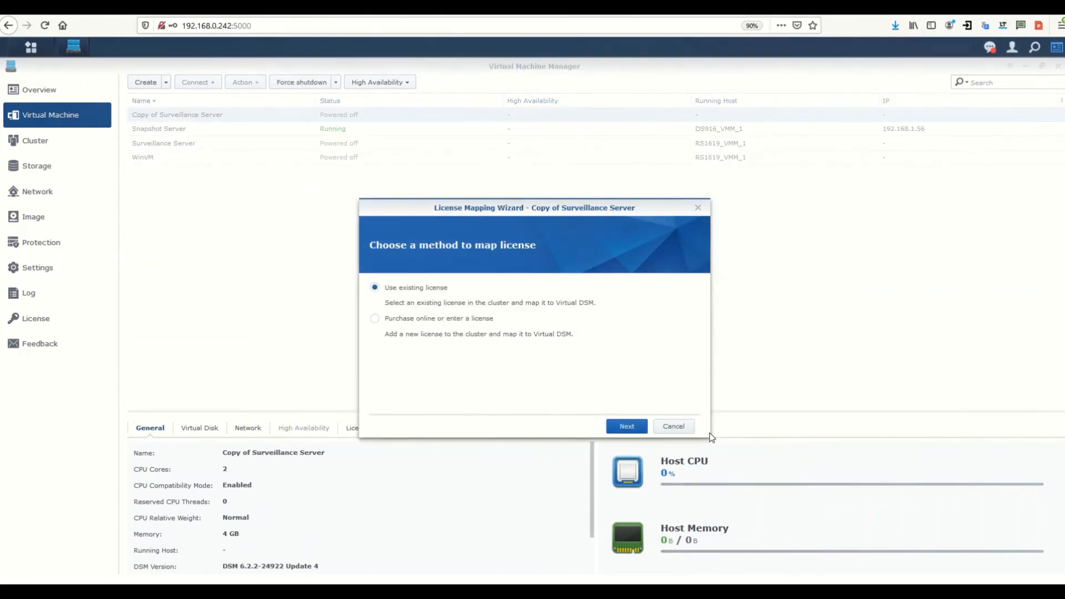
left_click(624, 426)
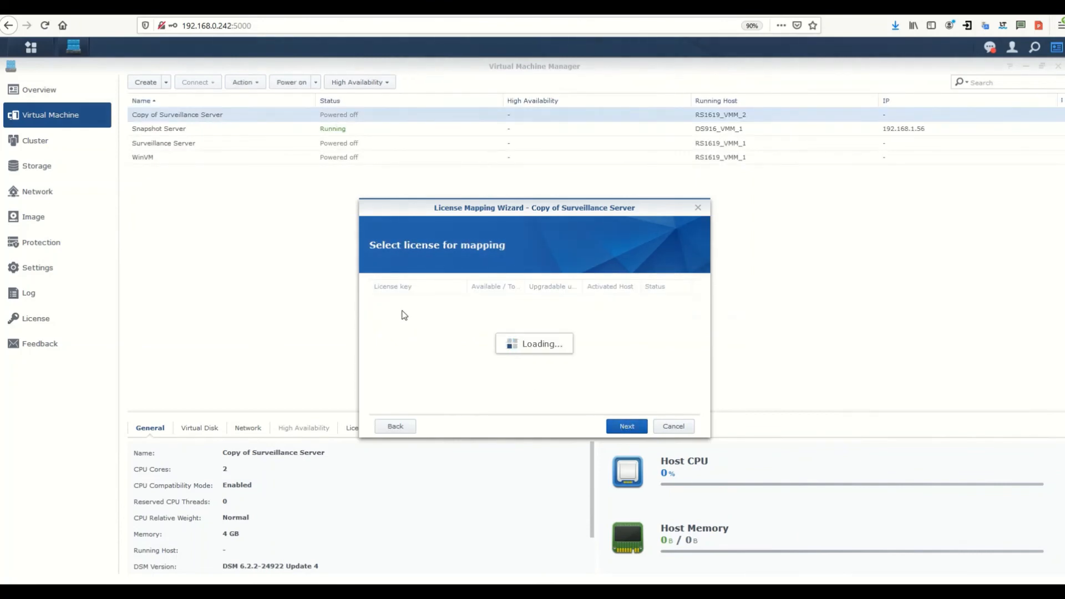
left_click(386, 301)
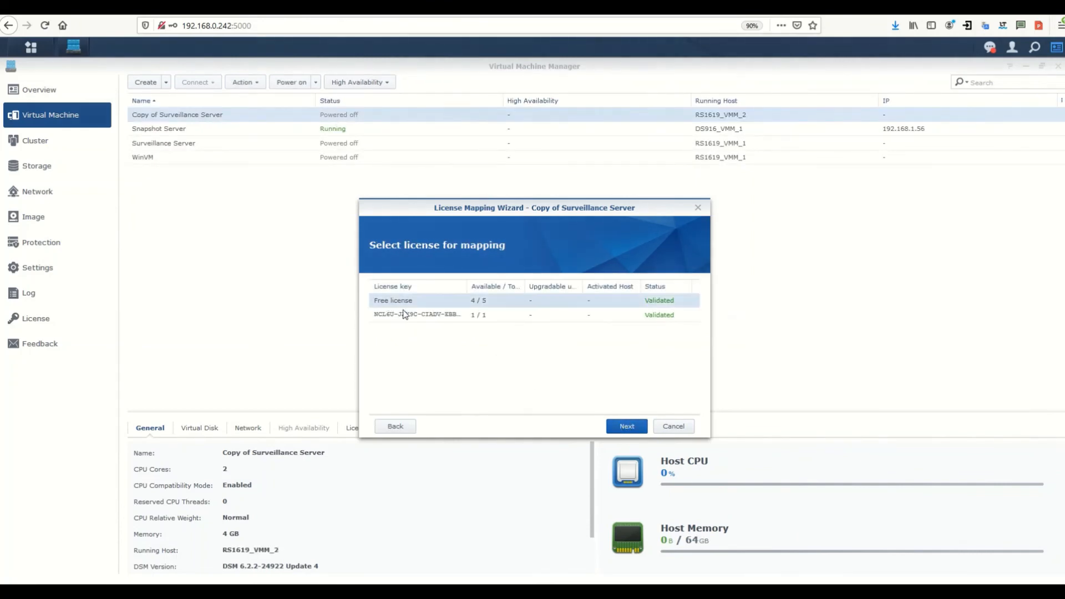
left_click(620, 424)
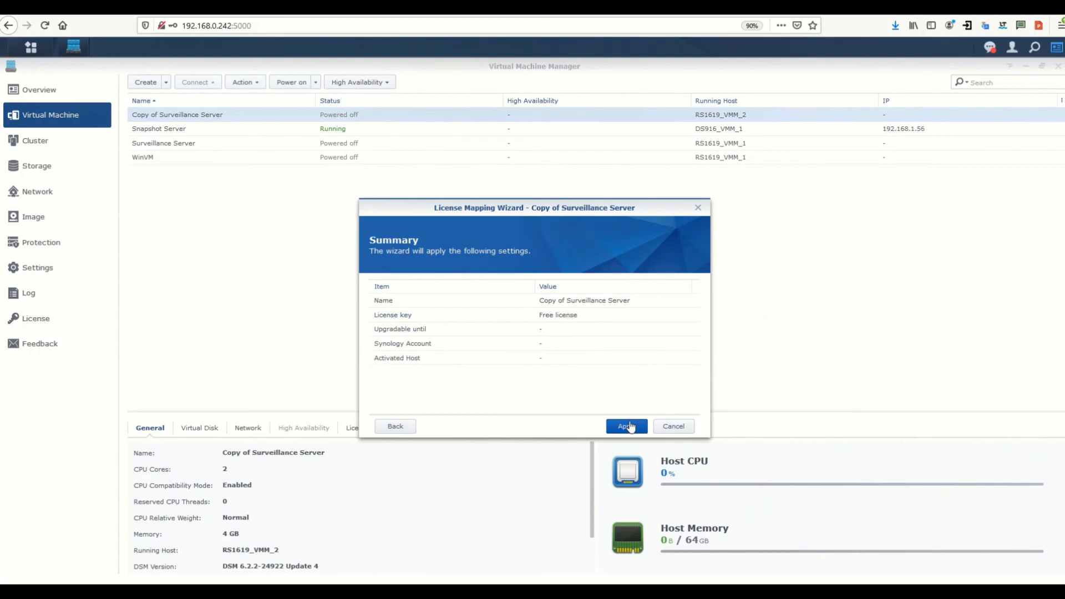
left_click(626, 426)
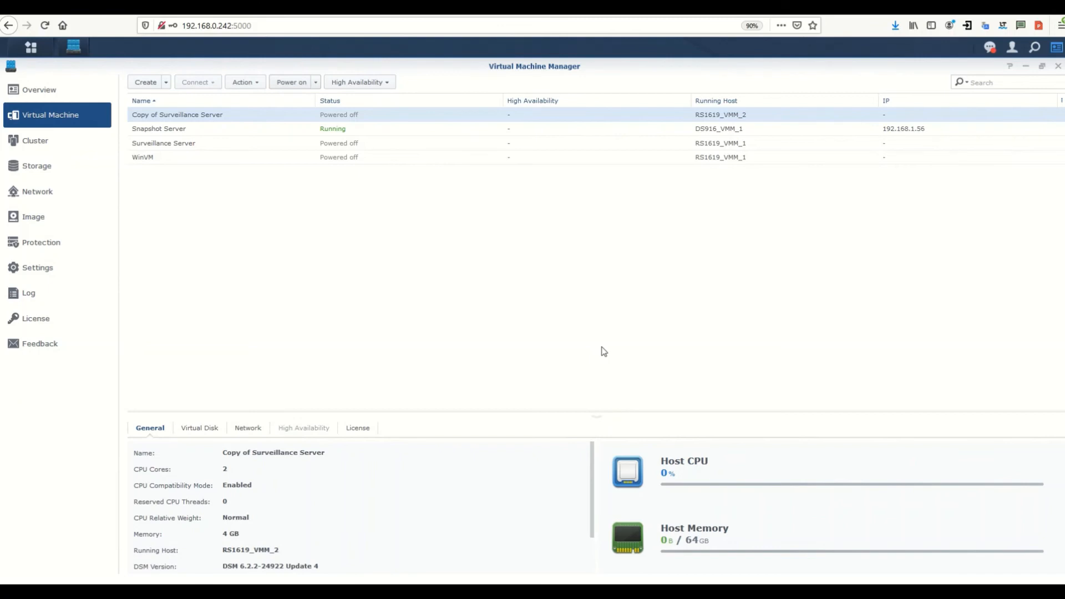
Power on Copy of Surveillance Server, cancelling the Force shutdown prompt
left_click(291, 82)
left_click(288, 83)
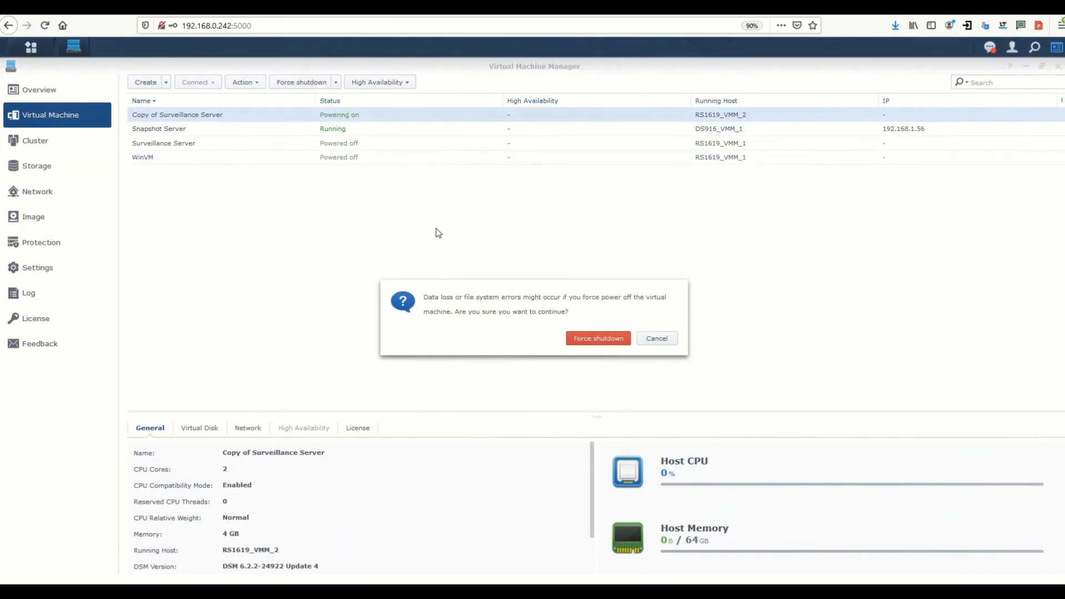
left_click(653, 340)
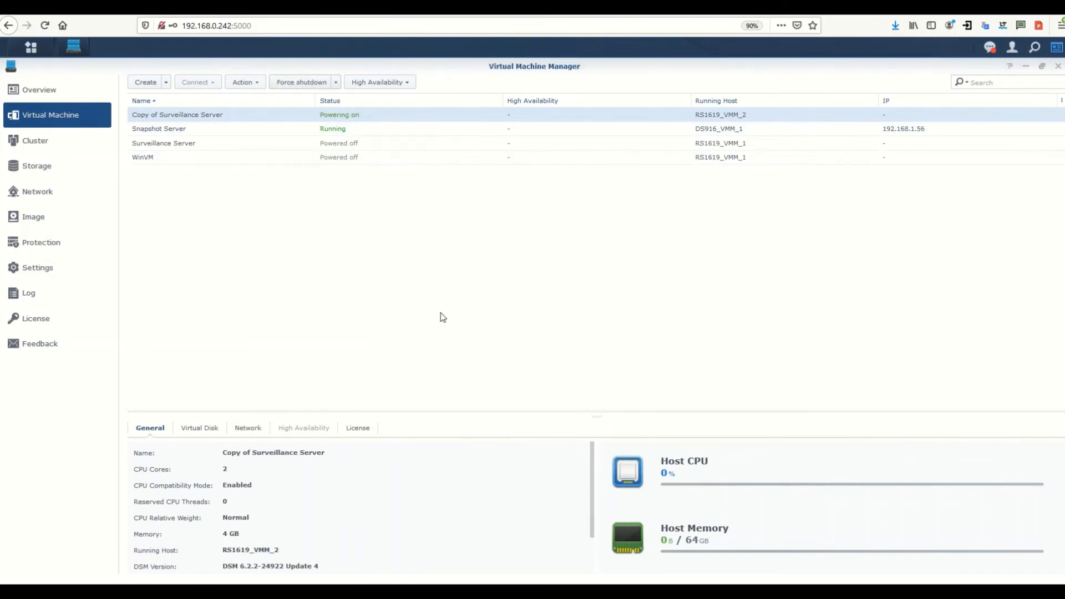